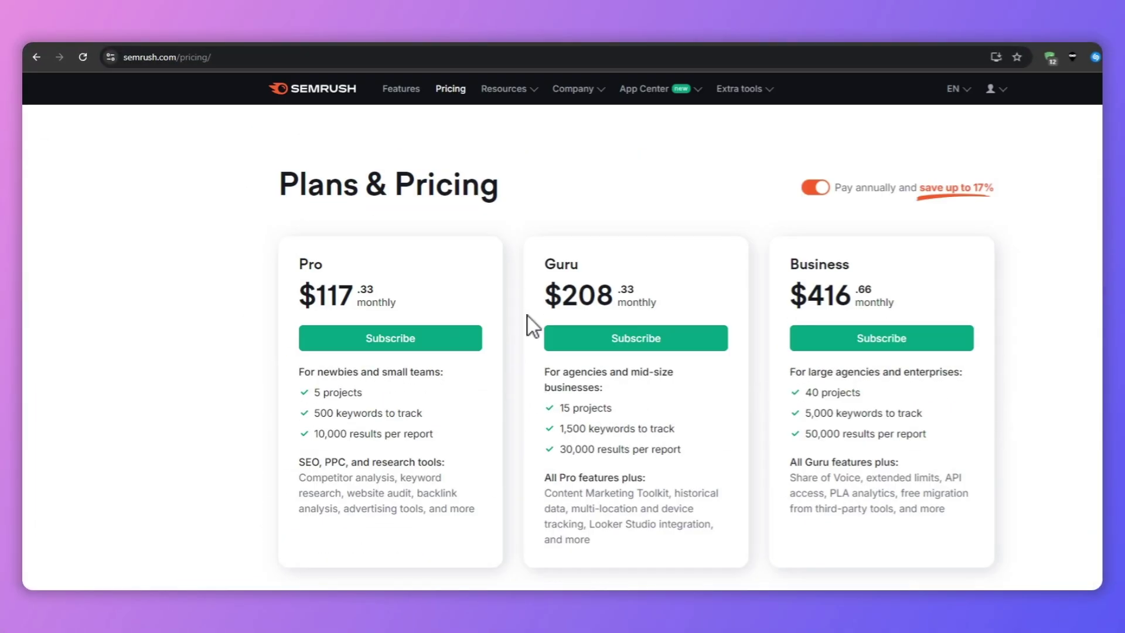
Step: Through Projects > Content Marketing > SEO Writing Assistant, open the 'Understanding Online Video Game Addiction' document (5.3 Mediocre)
click(993, 90)
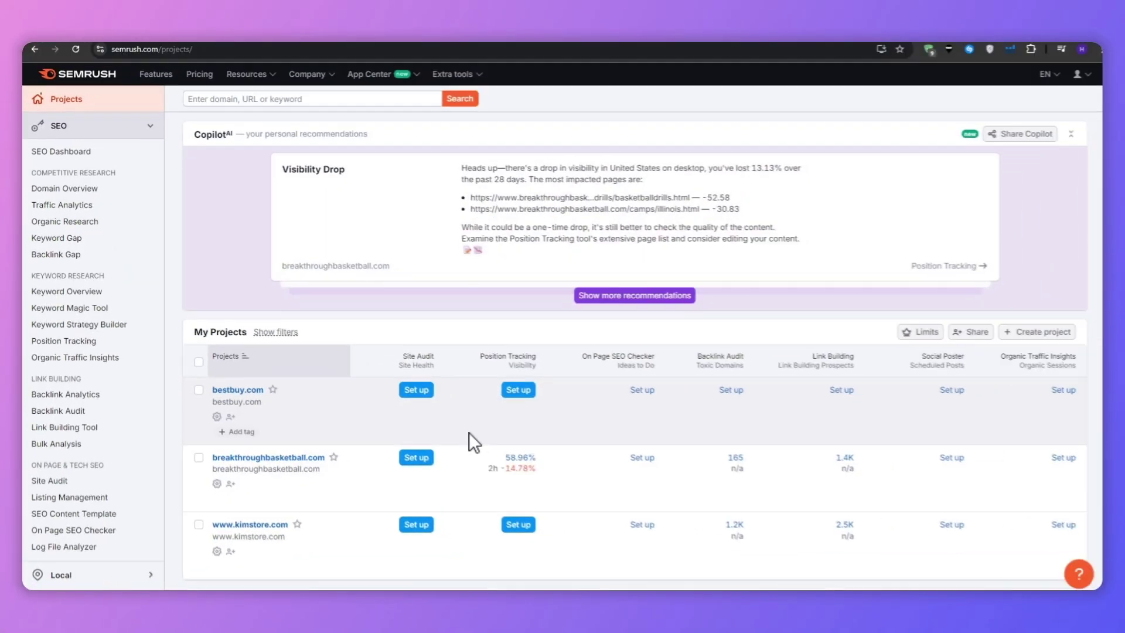
scroll(40, 372, down, 5)
click(47, 427)
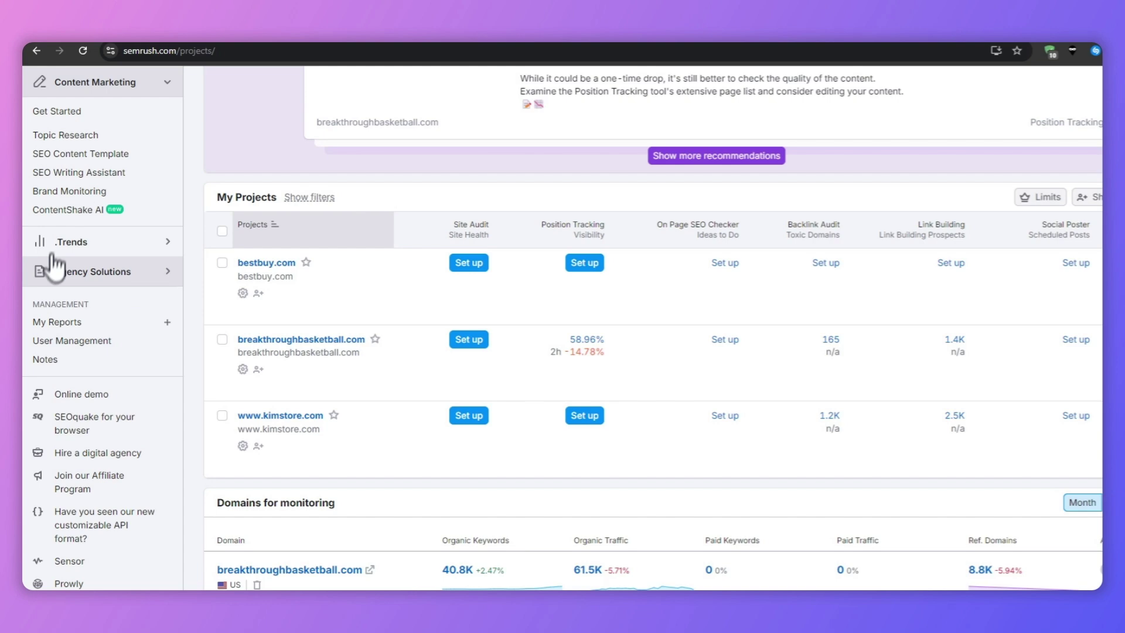
click(78, 172)
click(240, 196)
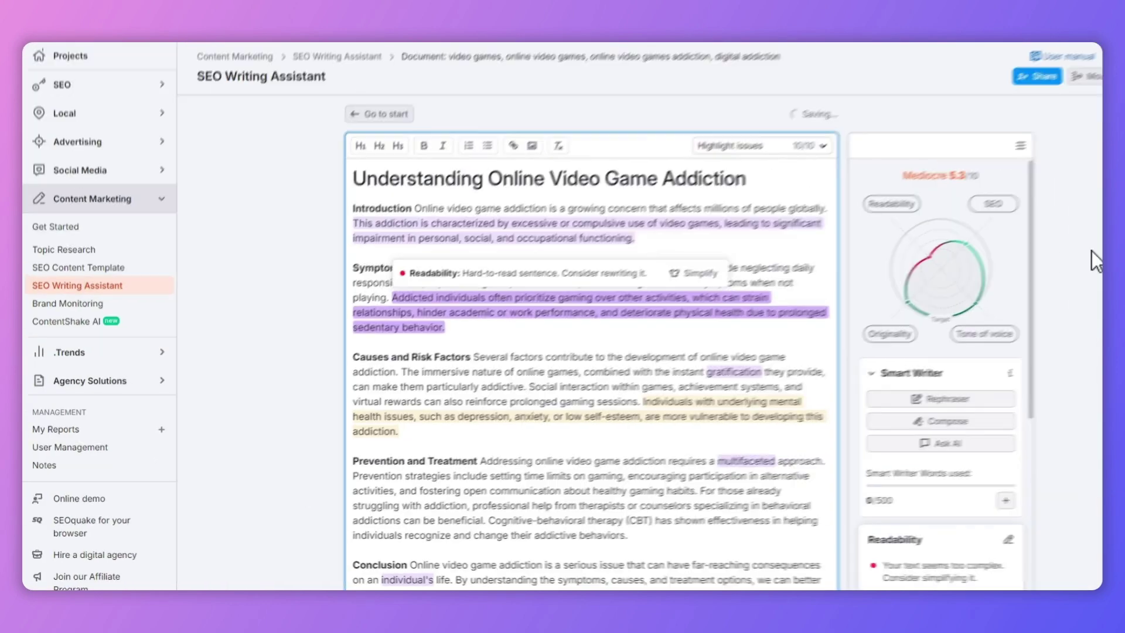
scroll(998, 411, down, 5)
scroll(997, 474, up, 3)
scroll(849, 463, up, 1)
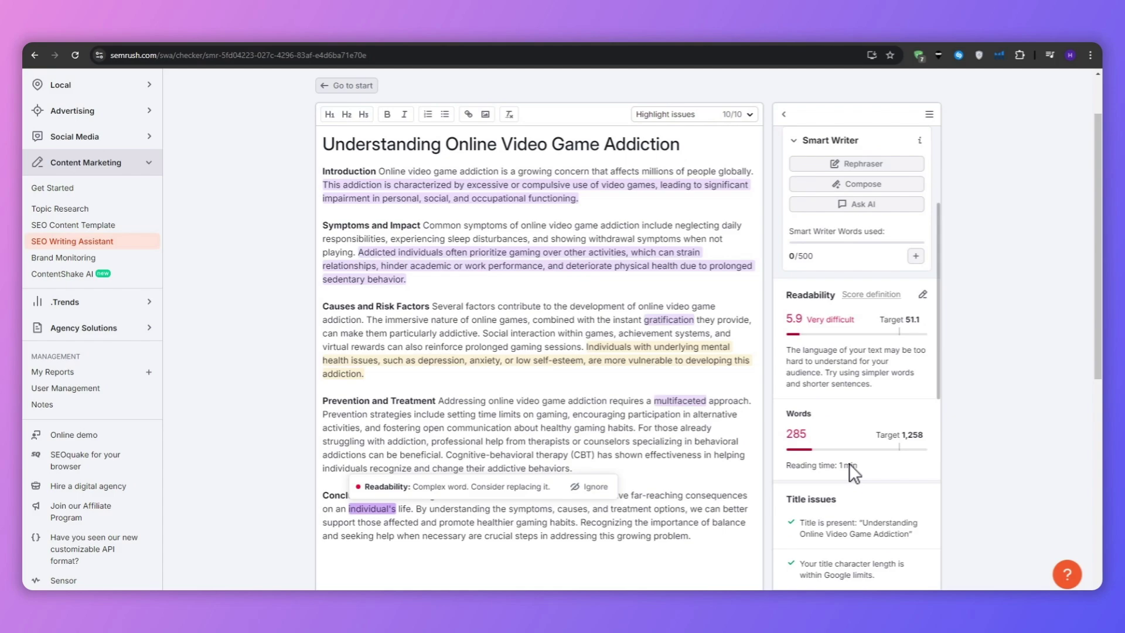
scroll(842, 470, up, 5)
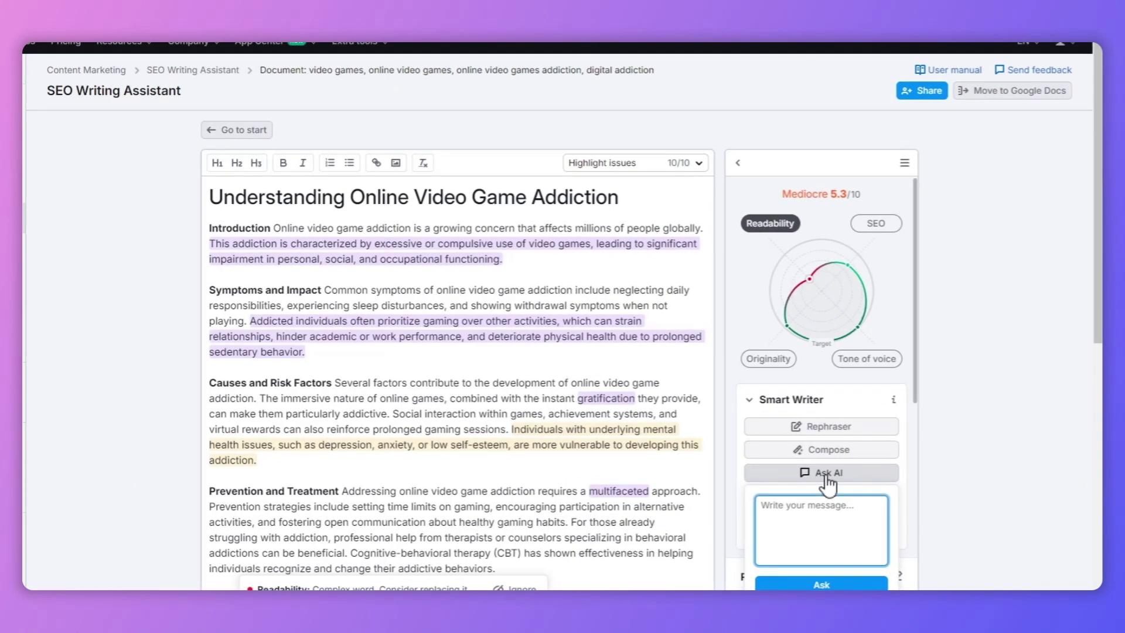
Step: Show annual prices (Pro $117.33, Guru $208.33, Business $416.66) and browse the Compare Plans table
click(847, 472)
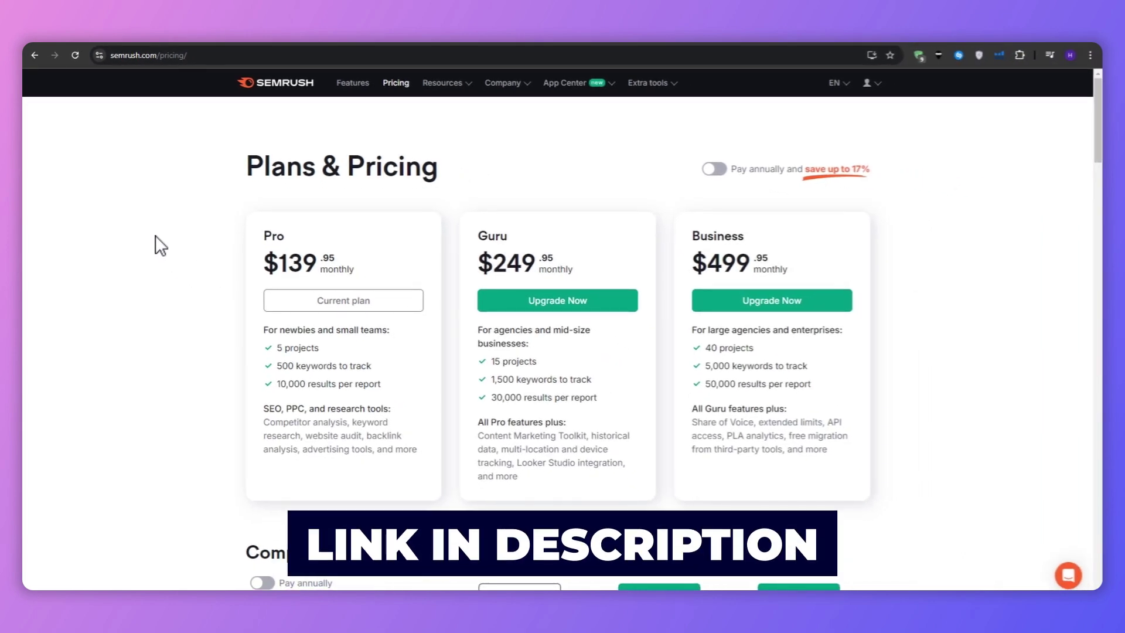
click(710, 169)
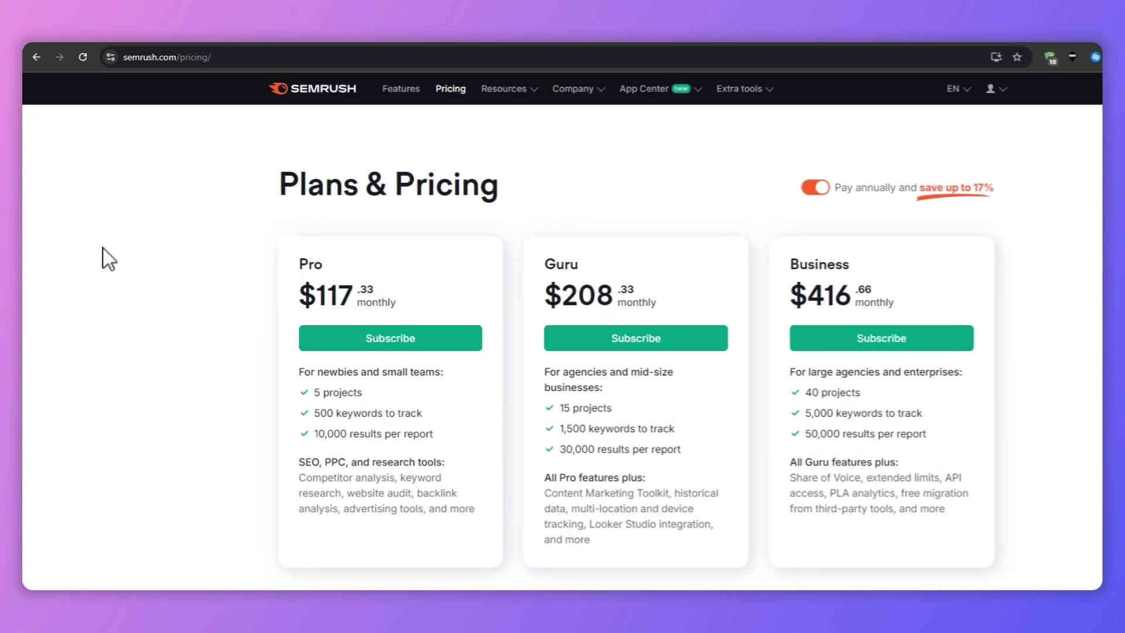
scroll(104, 248, down, 8)
scroll(98, 257, up, 5)
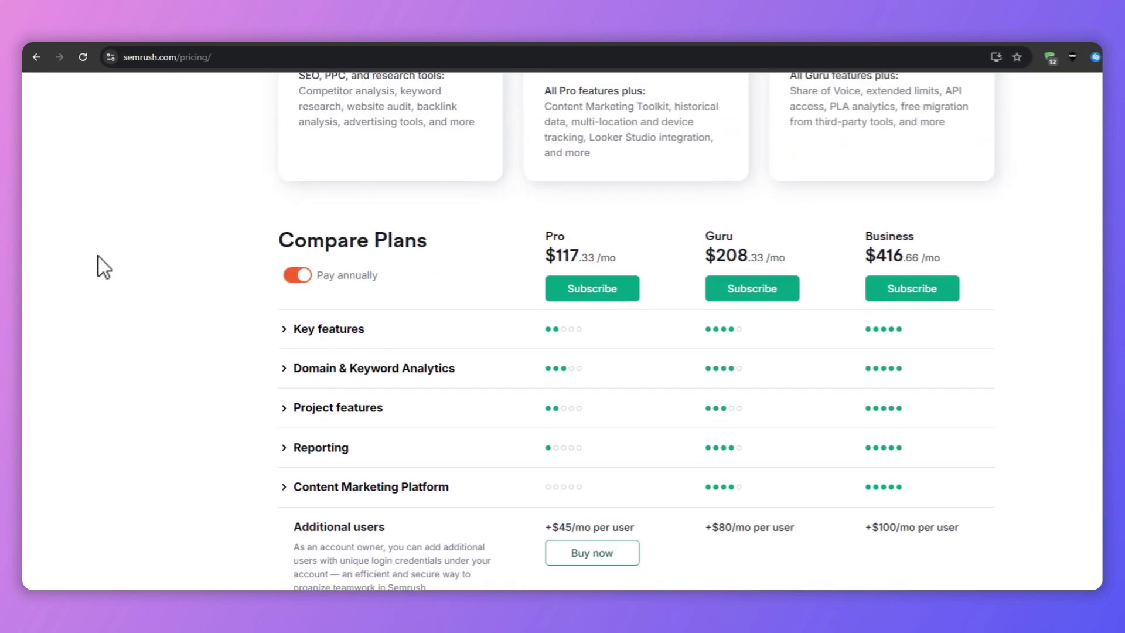
scroll(98, 257, down, 7)
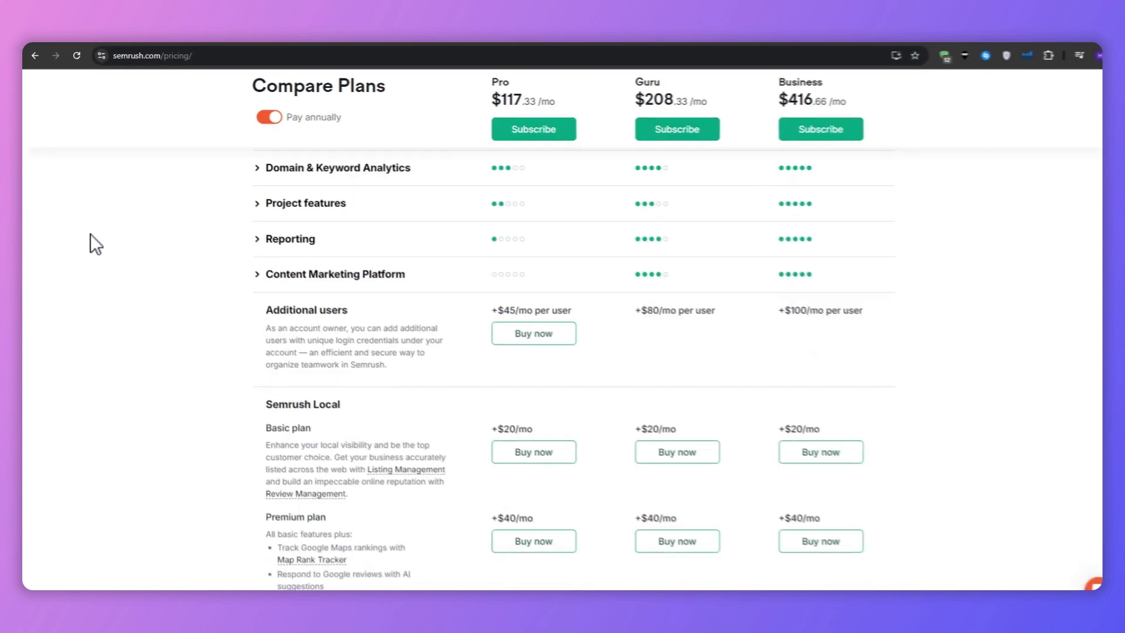
scroll(90, 234, down, 2)
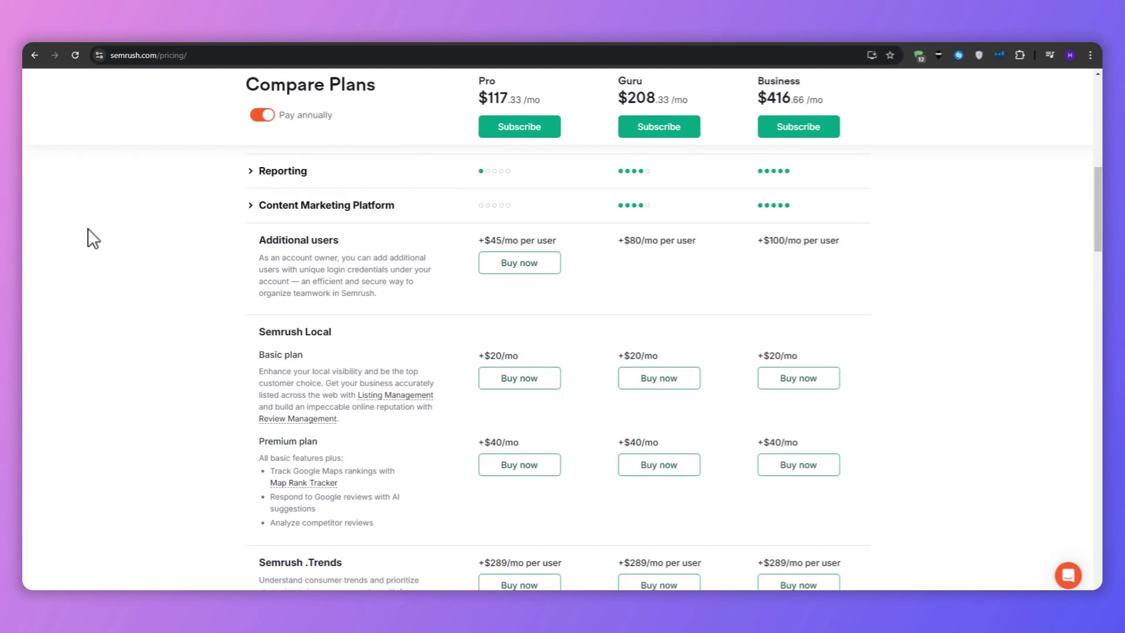
mouse_move(473, 352)
mouse_down()
mouse_move(515, 352)
mouse_move(261, 370)
mouse_move(458, 347)
mouse_up()
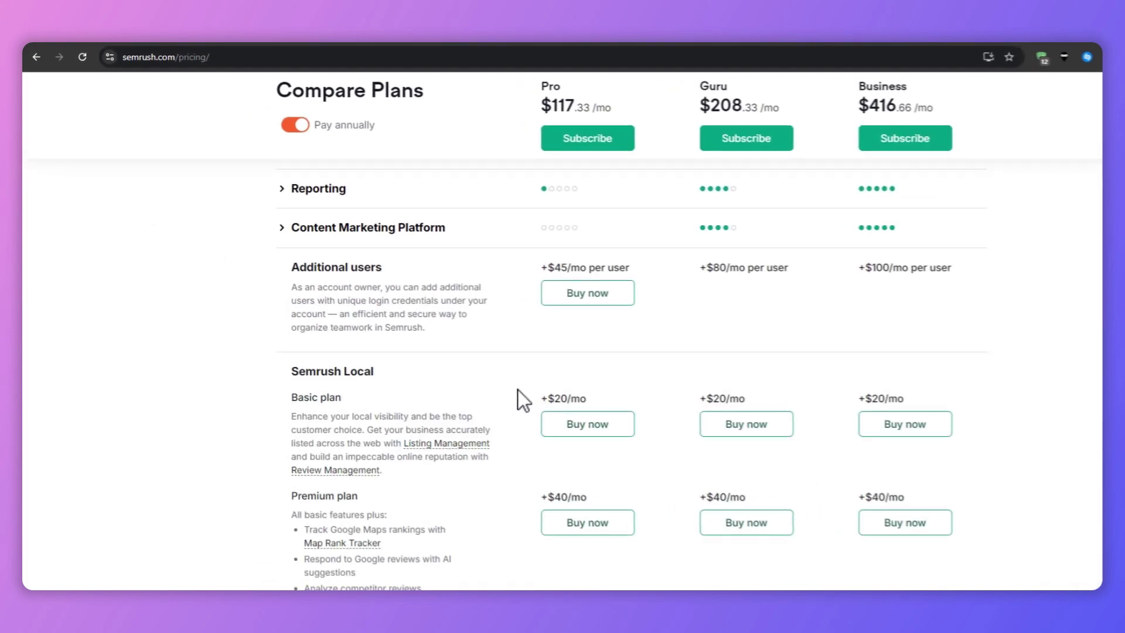
scroll(522, 393, up, 10)
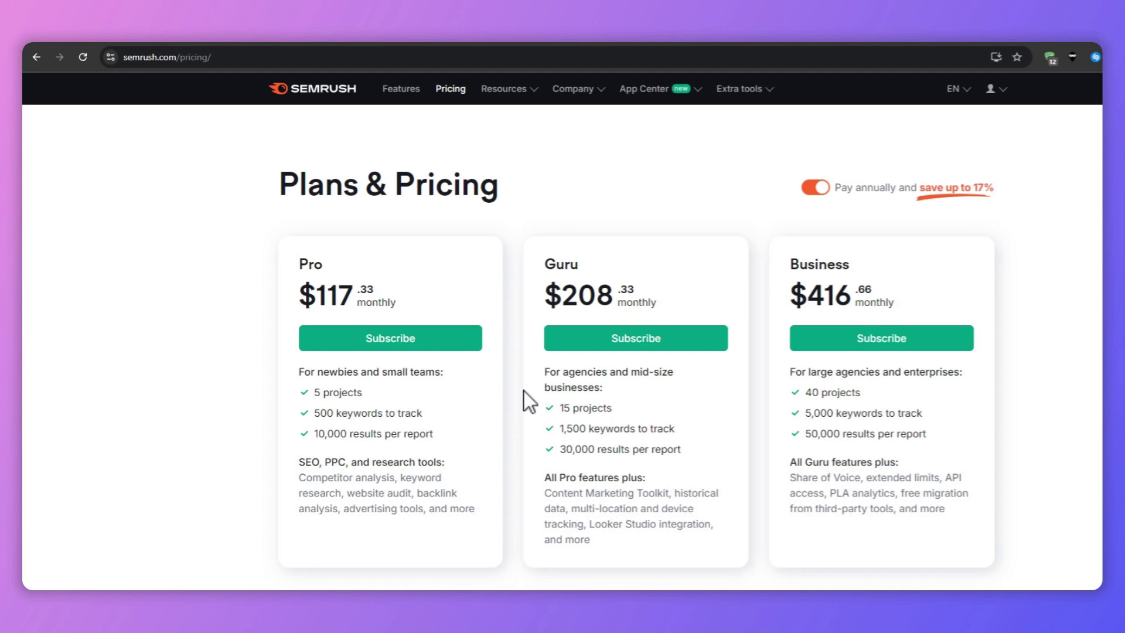
Step: Return to the dashboard and open the SEO Writing Assistant documents list under Content Marketing
click(293, 90)
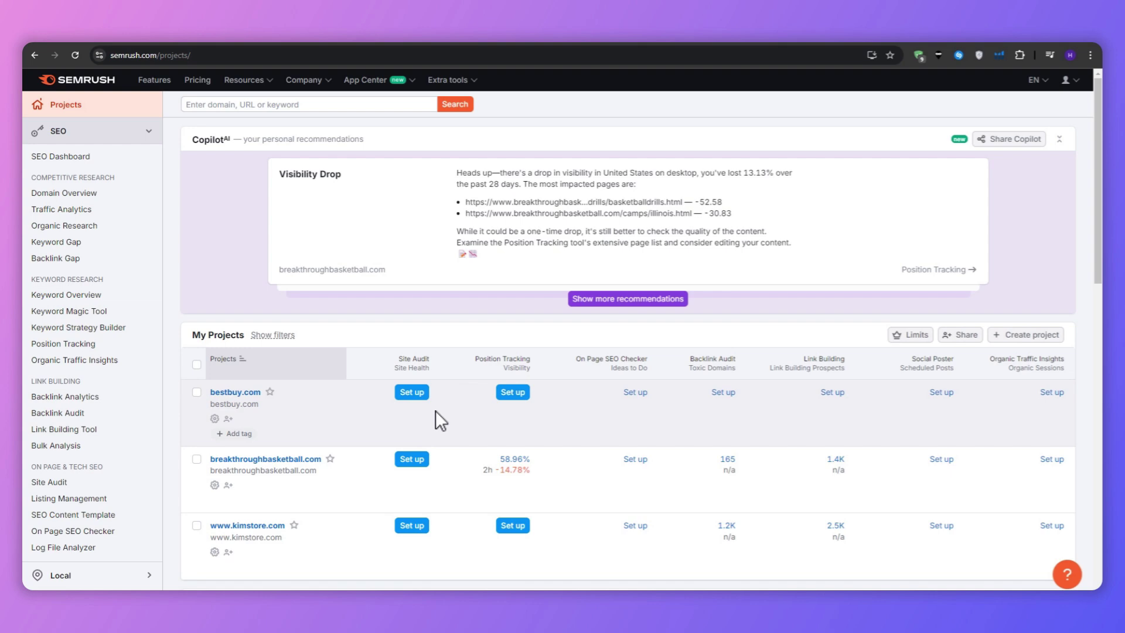
scroll(116, 371, down, 4)
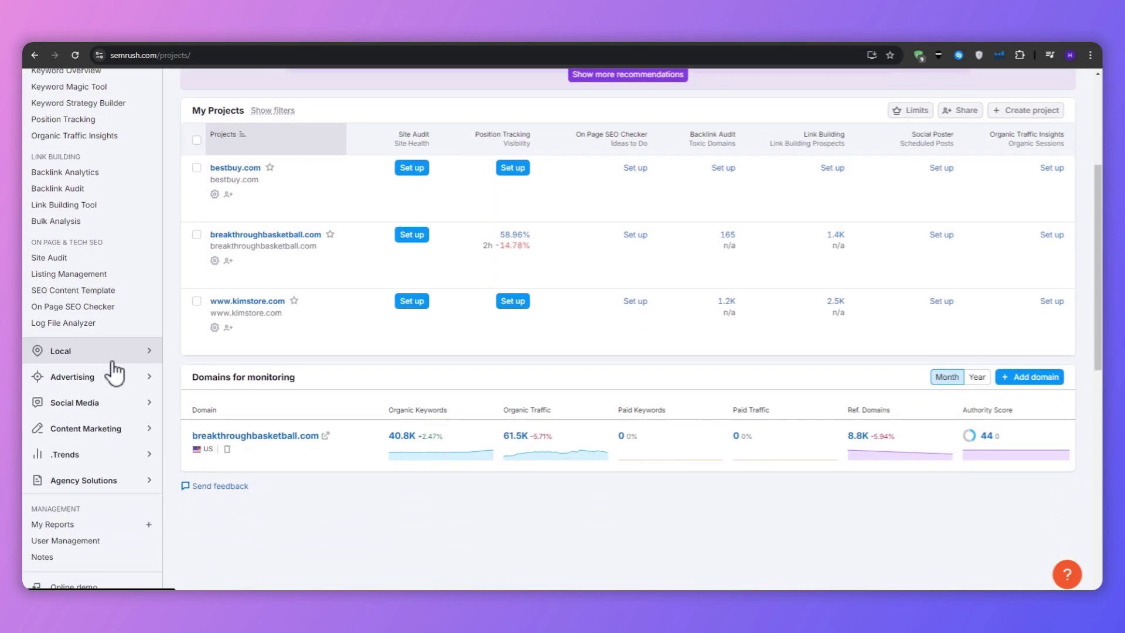
click(106, 428)
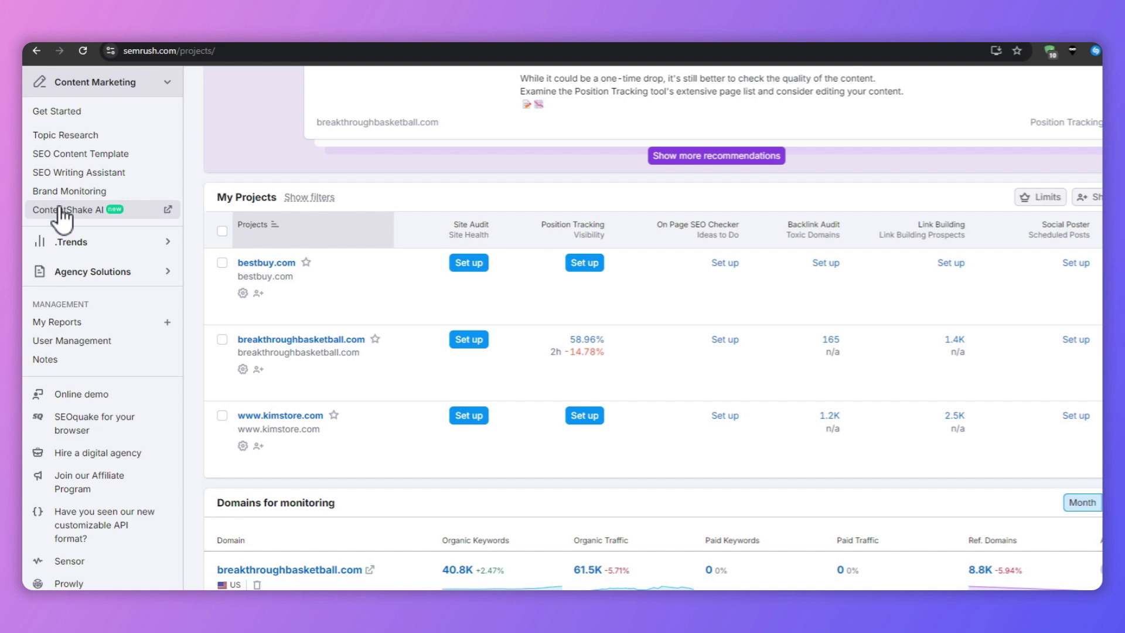
click(71, 175)
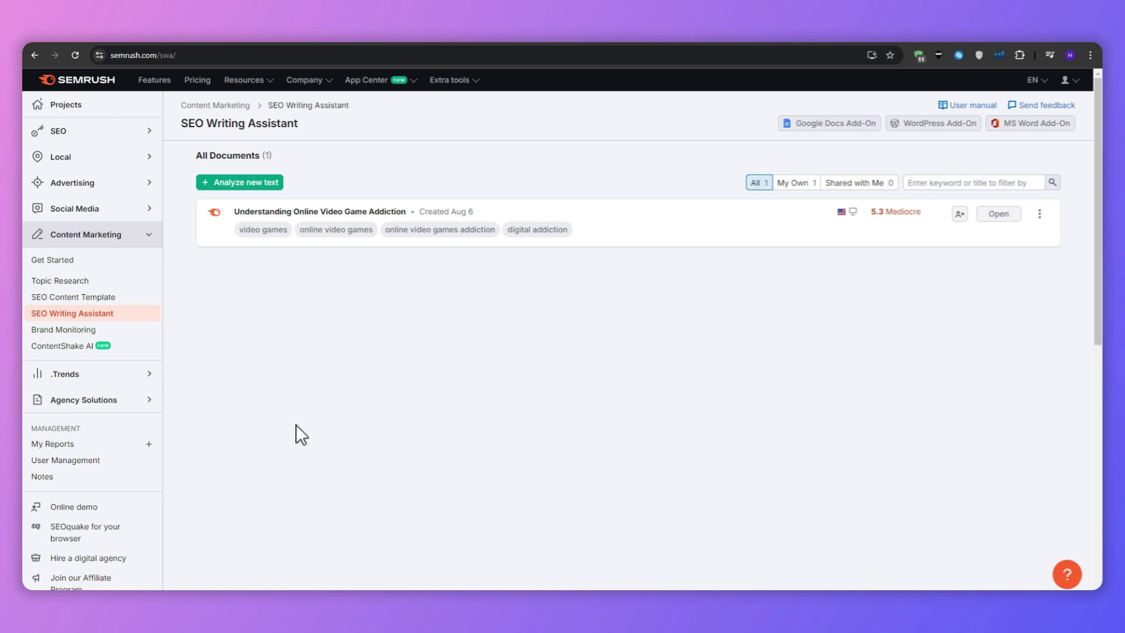
Step: Reopen the video game addiction article, showing its 5.3 Mediocre score and 10 highlighted issues
click(236, 183)
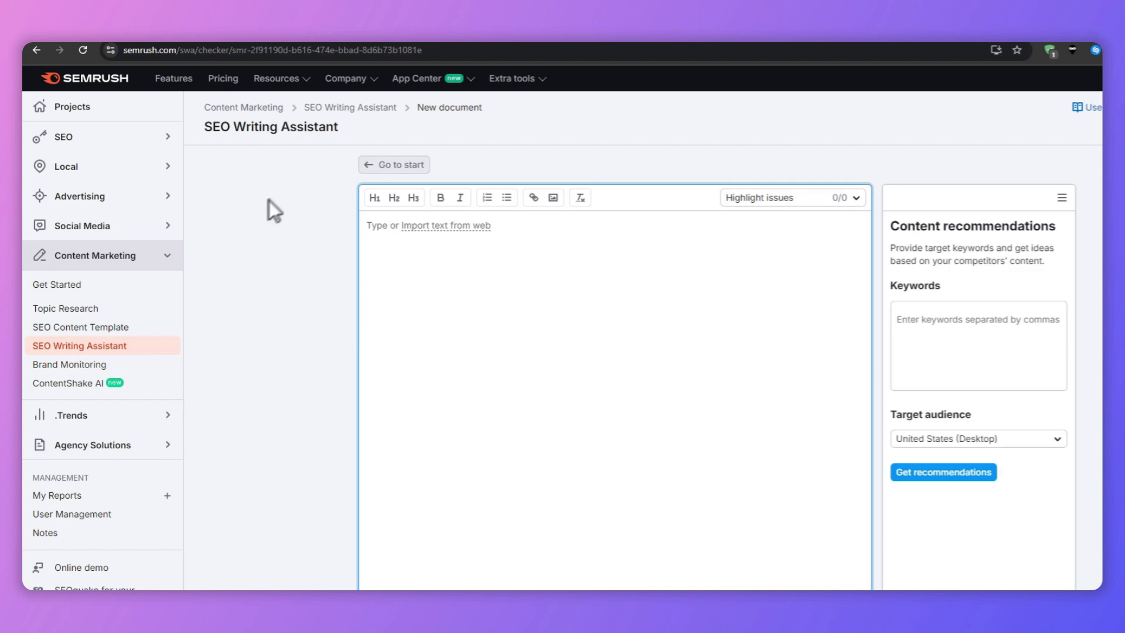
click(378, 166)
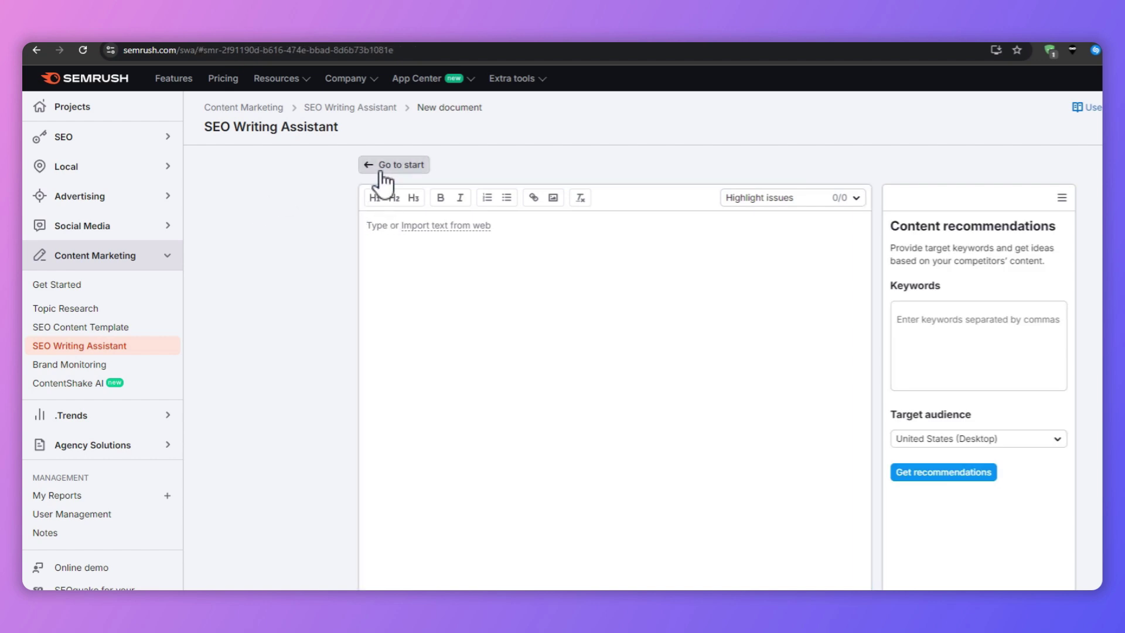
click(378, 230)
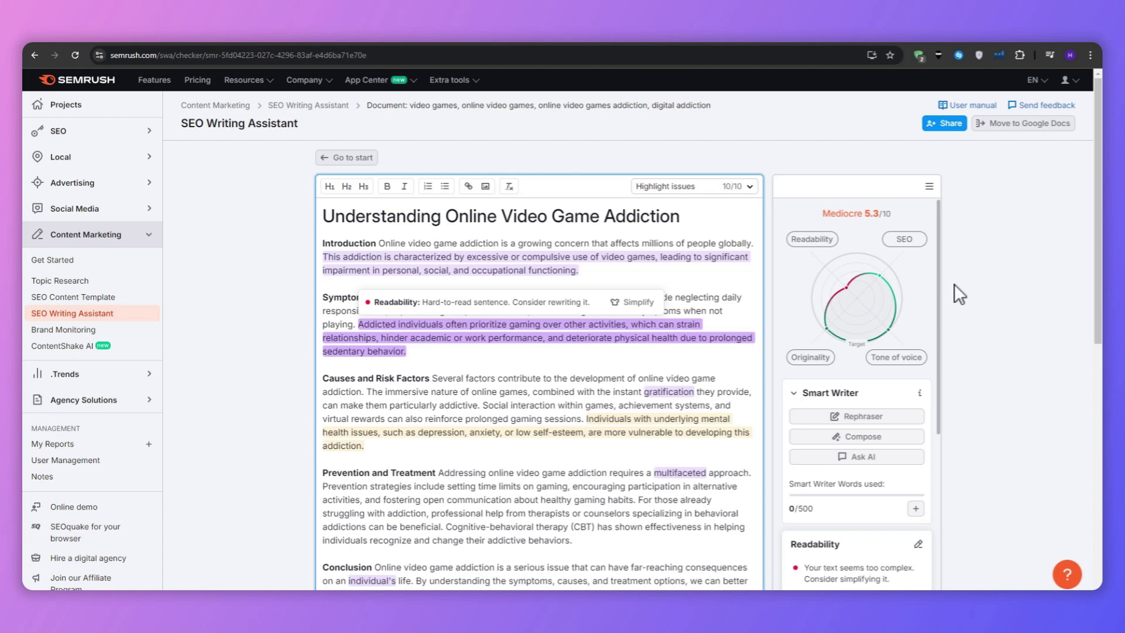
scroll(912, 315, down, 8)
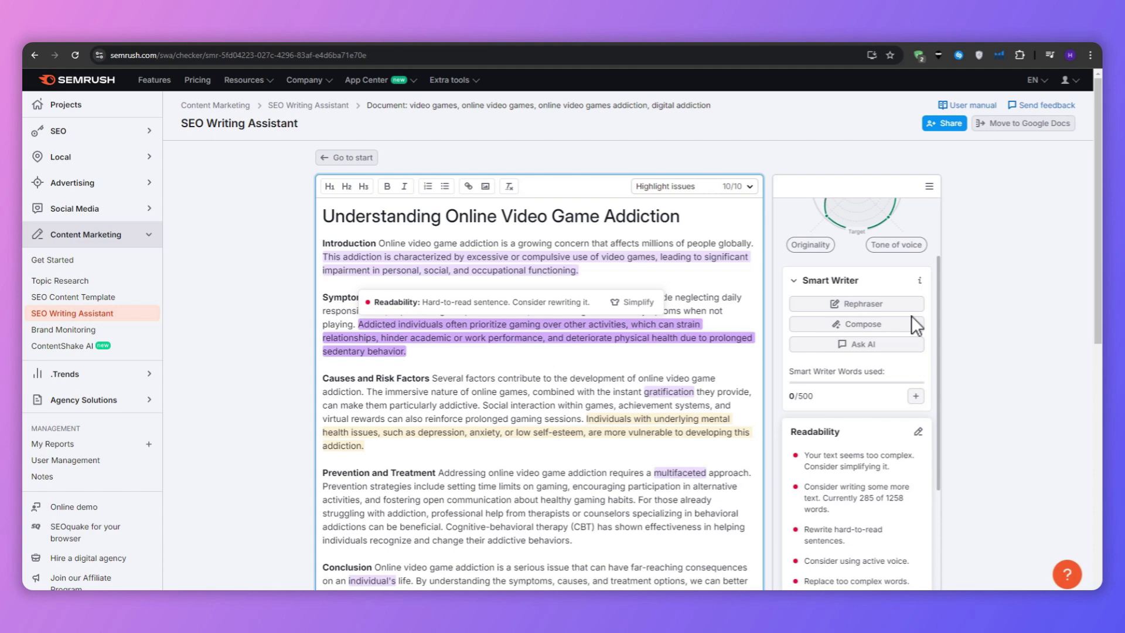
scroll(906, 317, down, 10)
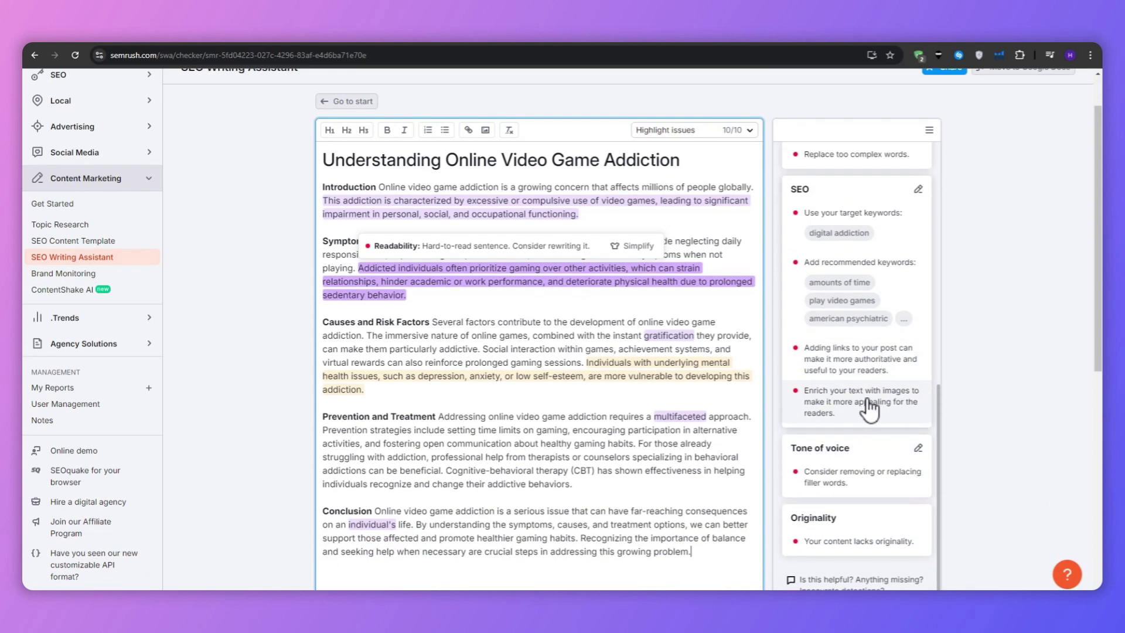
scroll(999, 375, up, 4)
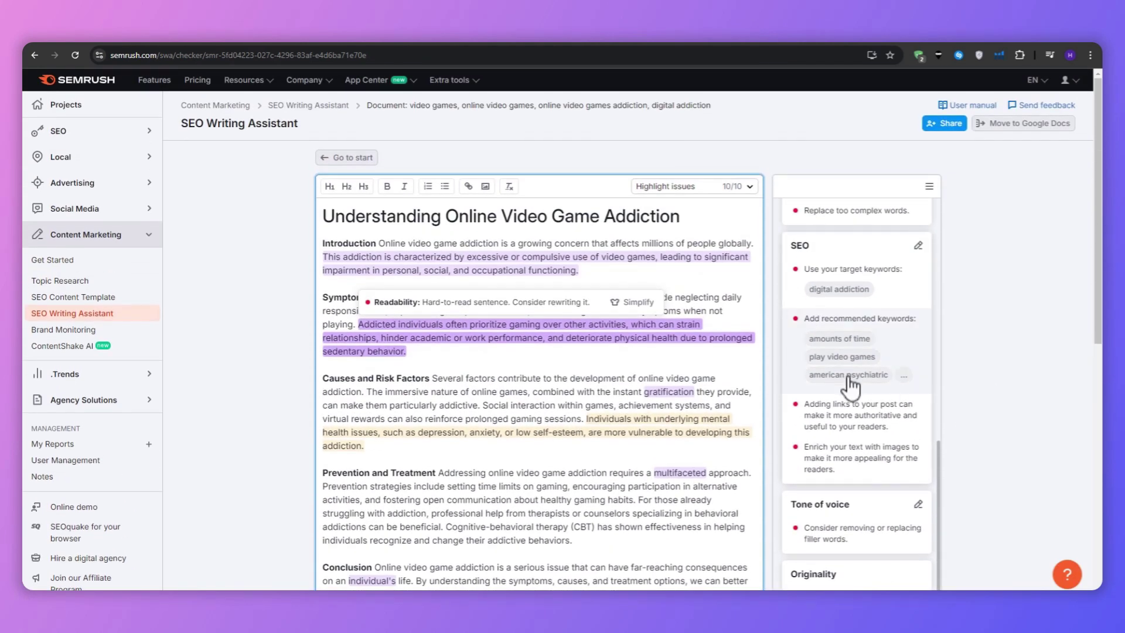
scroll(850, 380, up, 8)
scroll(986, 318, down, 1)
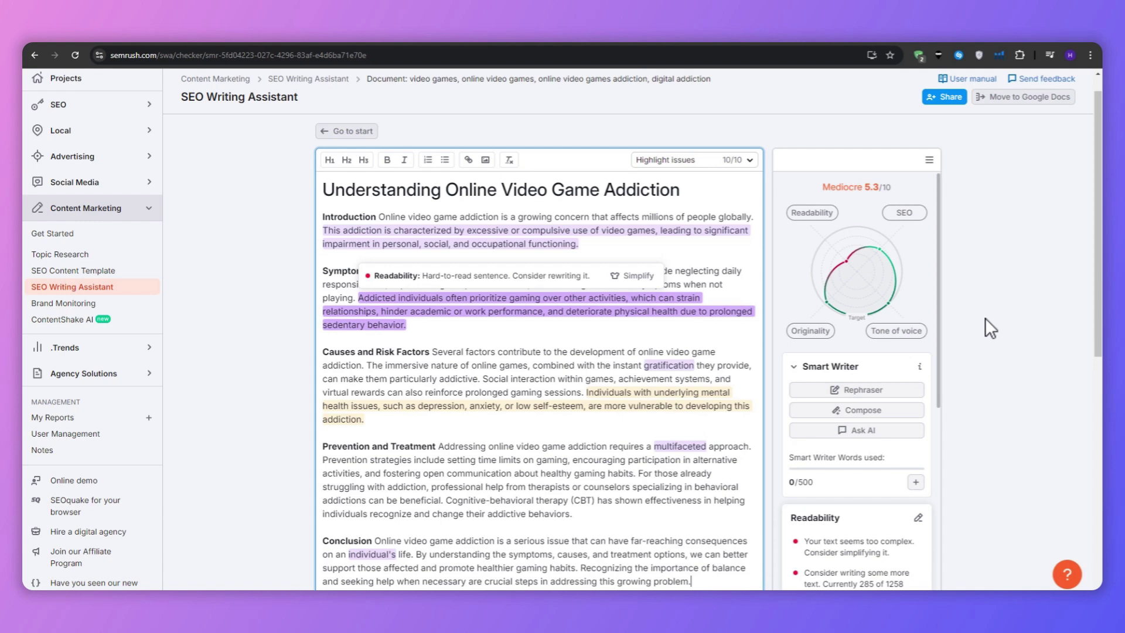
scroll(991, 313, down, 1)
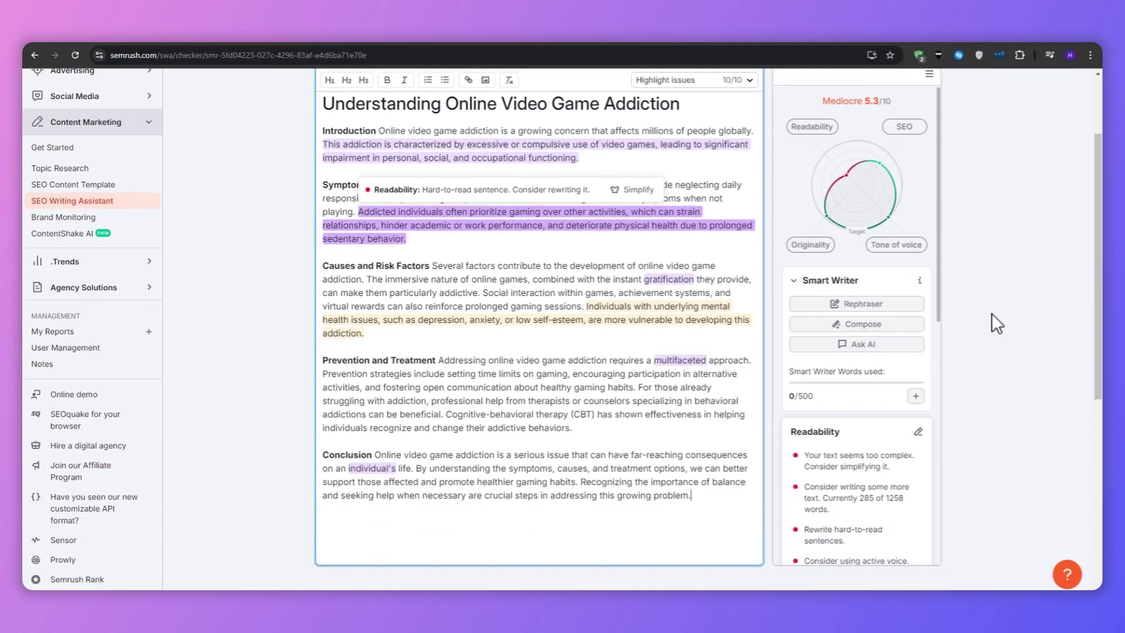
scroll(992, 313, up, 1)
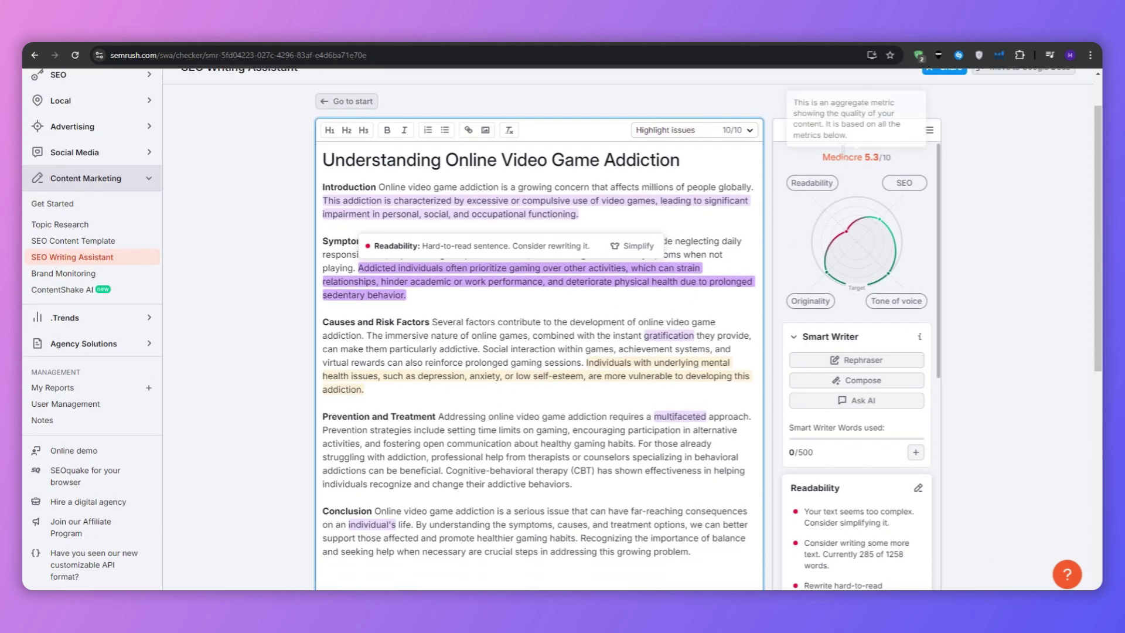
drag(822, 157, 892, 157)
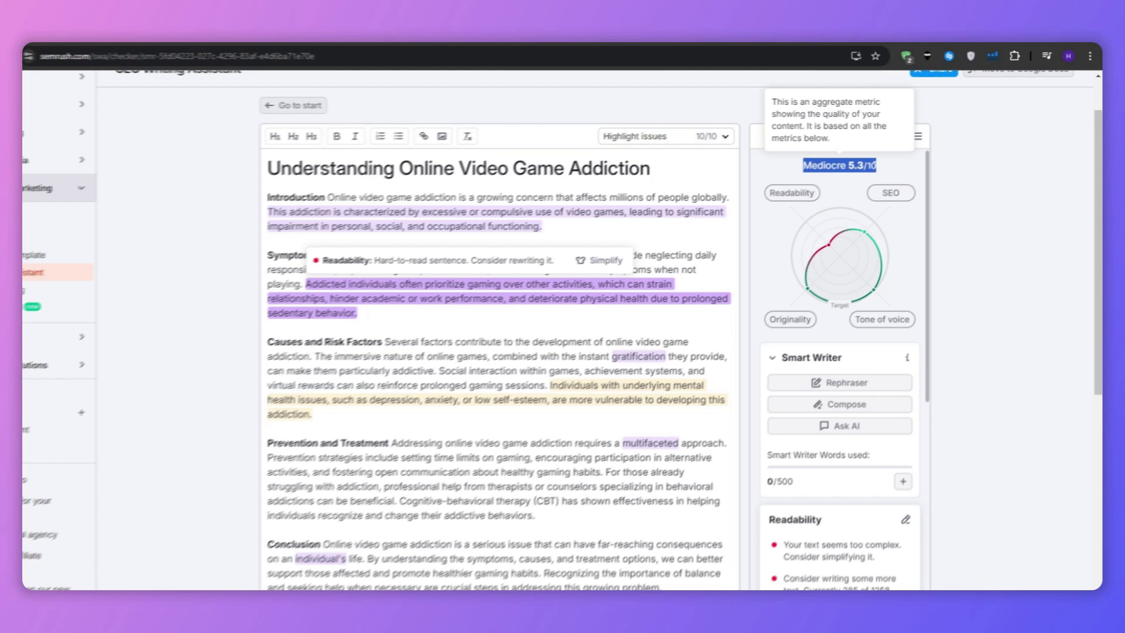
click(896, 159)
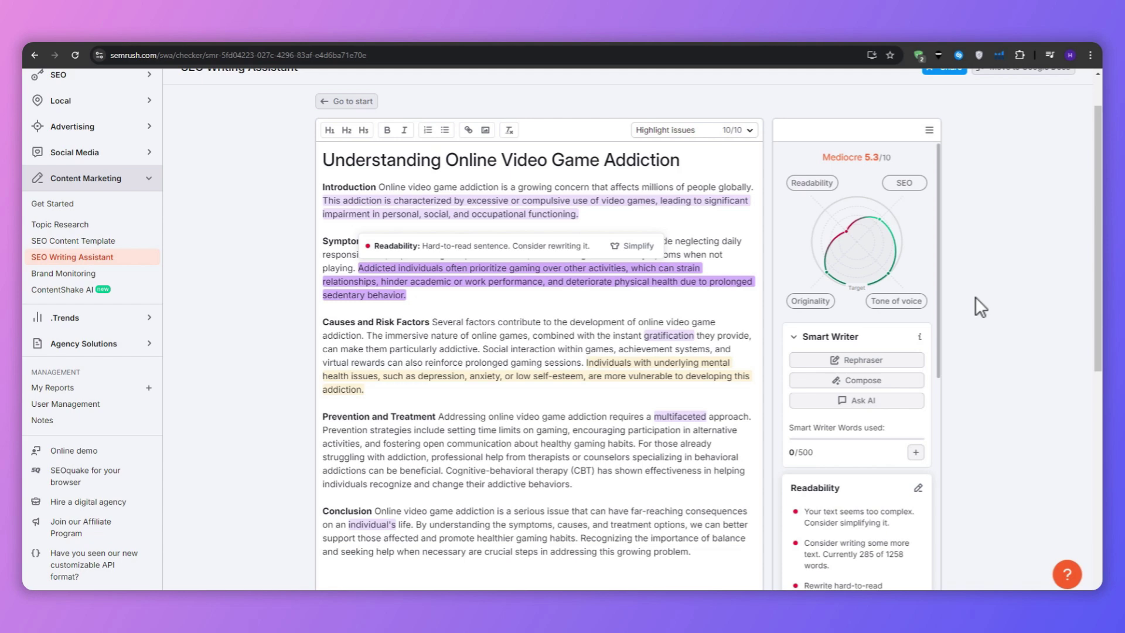
scroll(902, 334, down, 5)
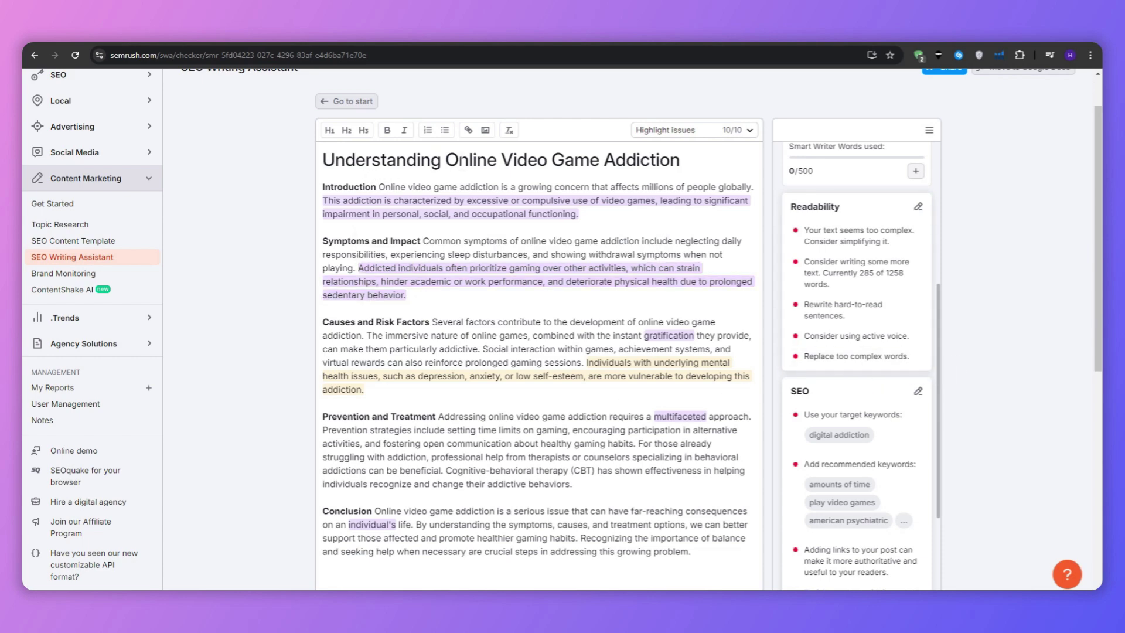
drag(455, 159, 681, 187)
click(682, 187)
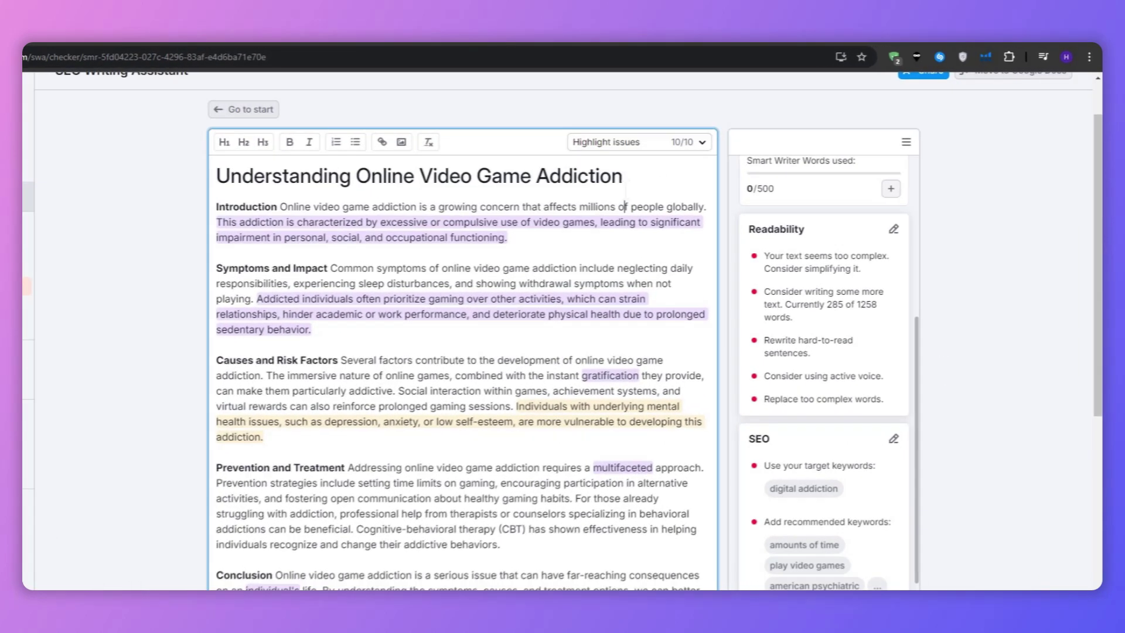
scroll(817, 325, up, 5)
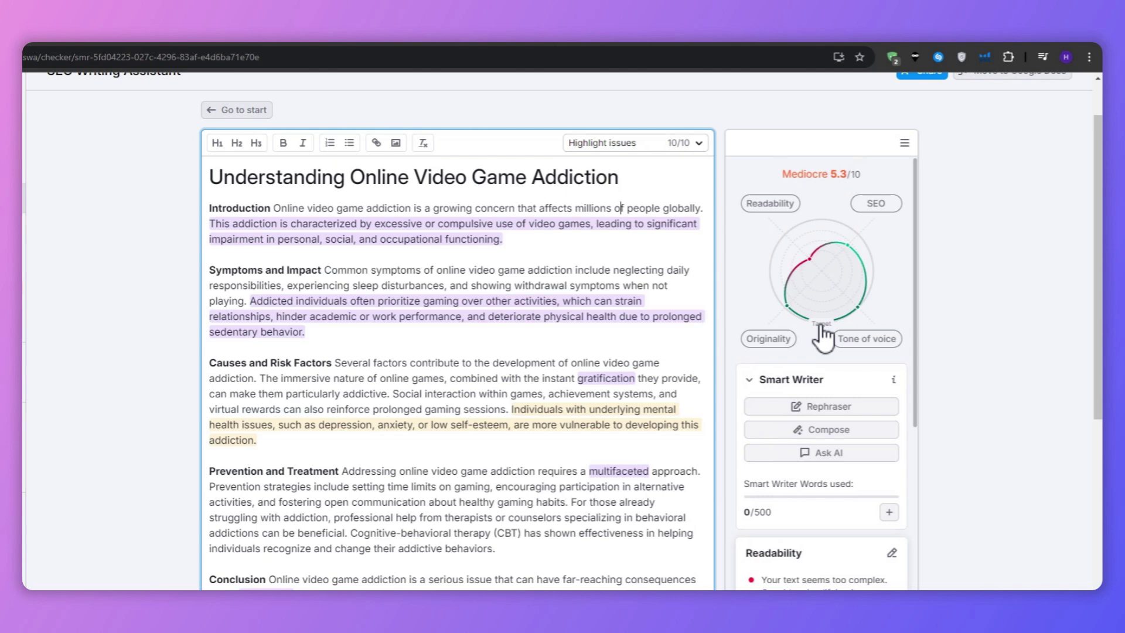
scroll(822, 234, down, 3)
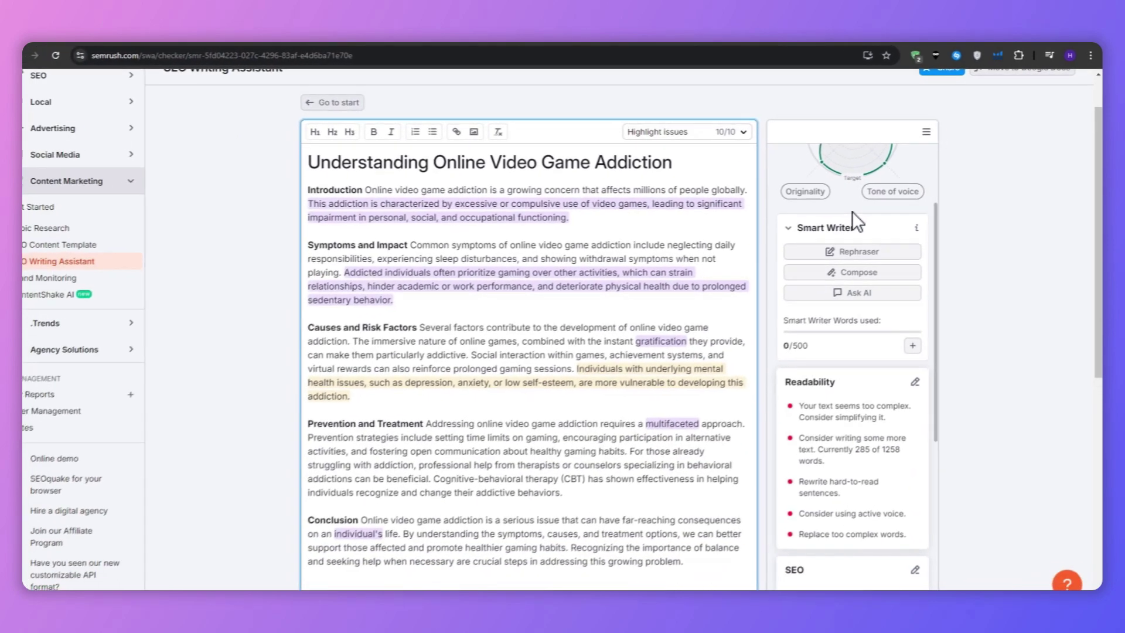
scroll(853, 211, down, 3)
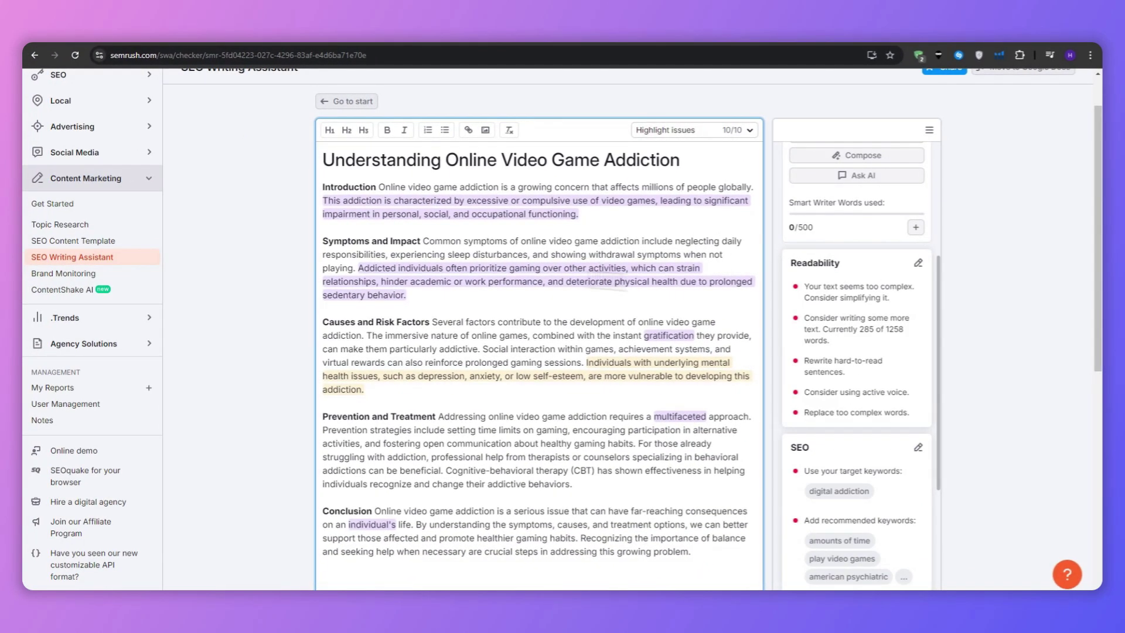
scroll(864, 334, down, 4)
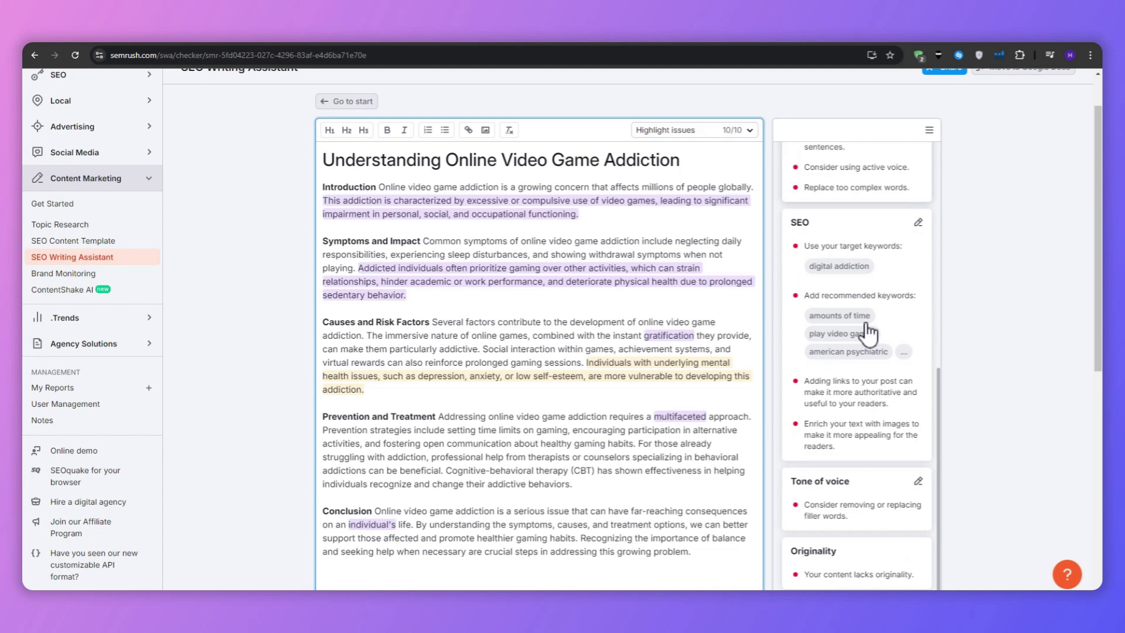
scroll(869, 334, up, 5)
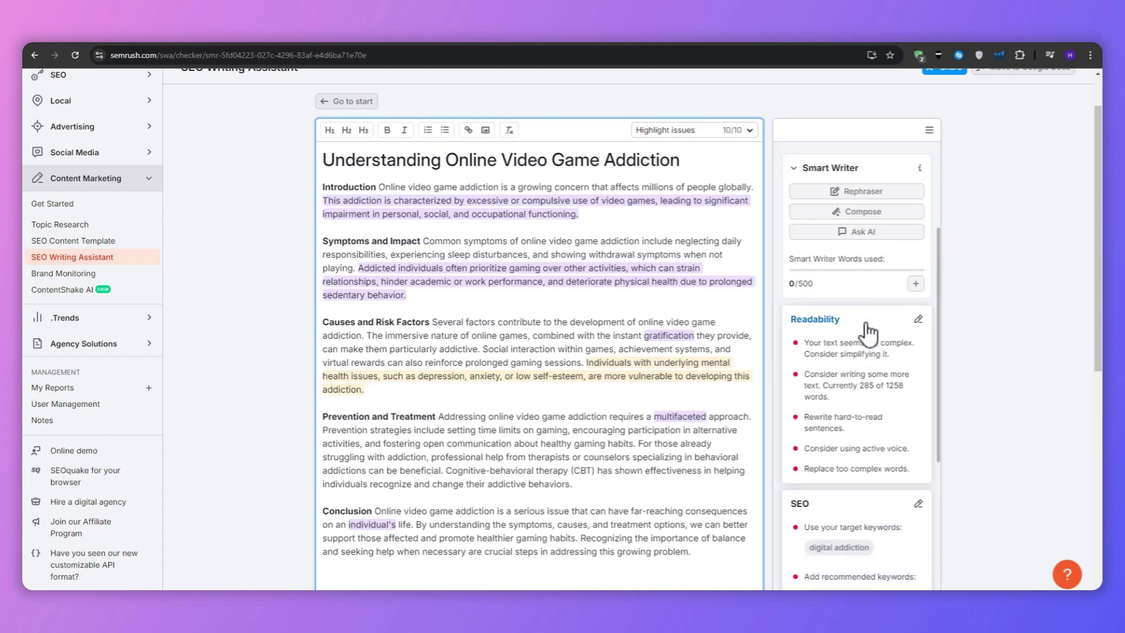
scroll(868, 333, up, 2)
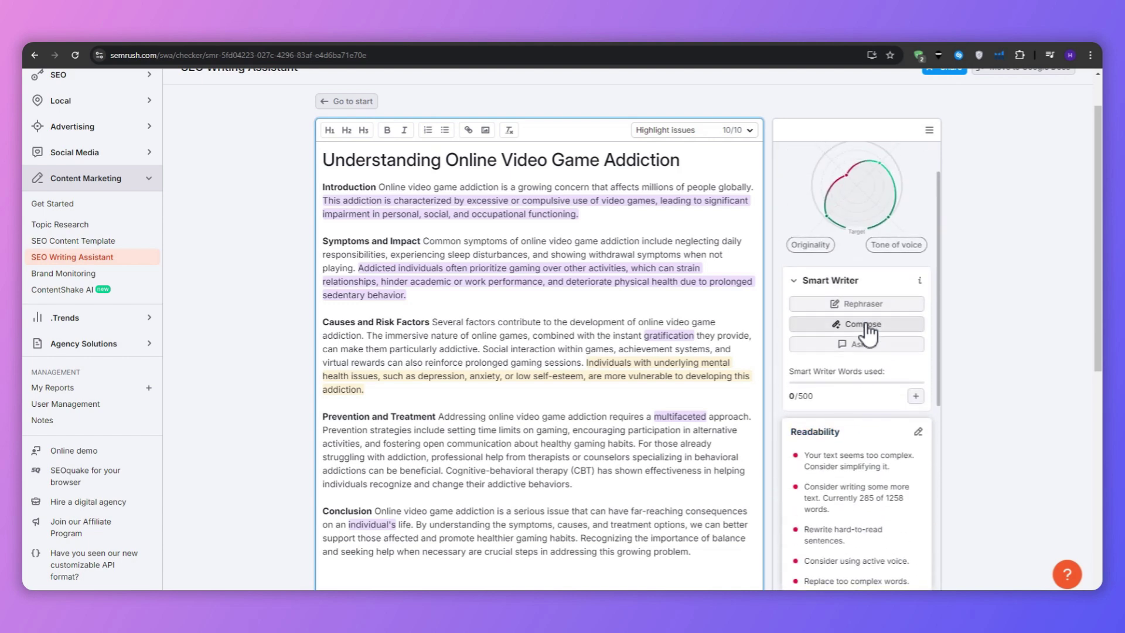
scroll(869, 334, down, 3)
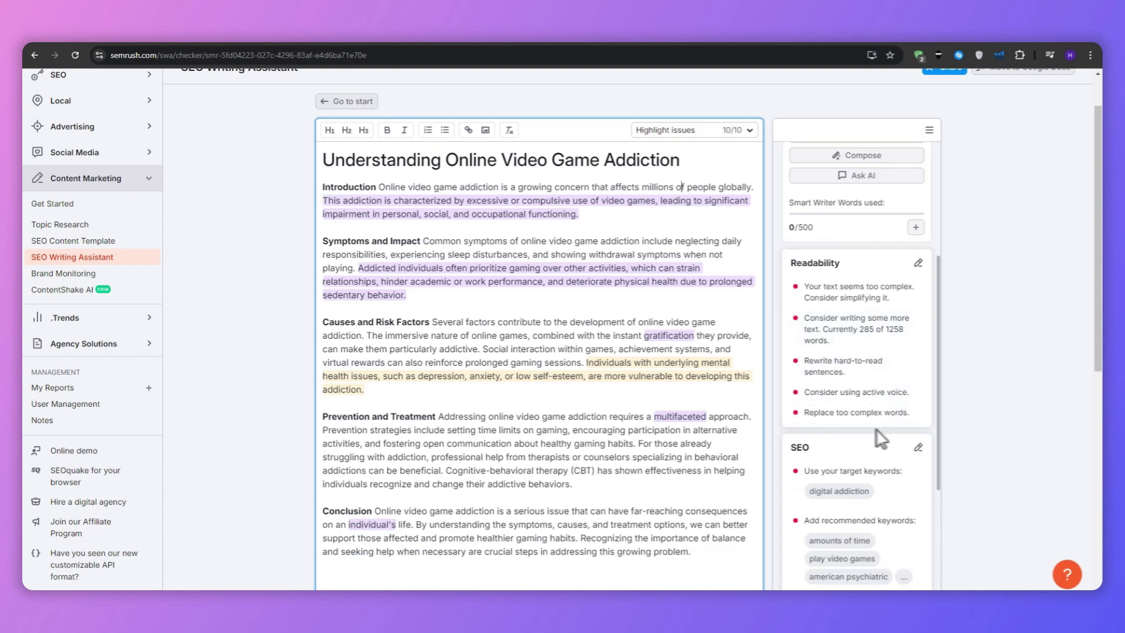
Step: Select the flagged word 'multifaceted' to show the readability issue details in the sidebar
mouse_move(671, 416)
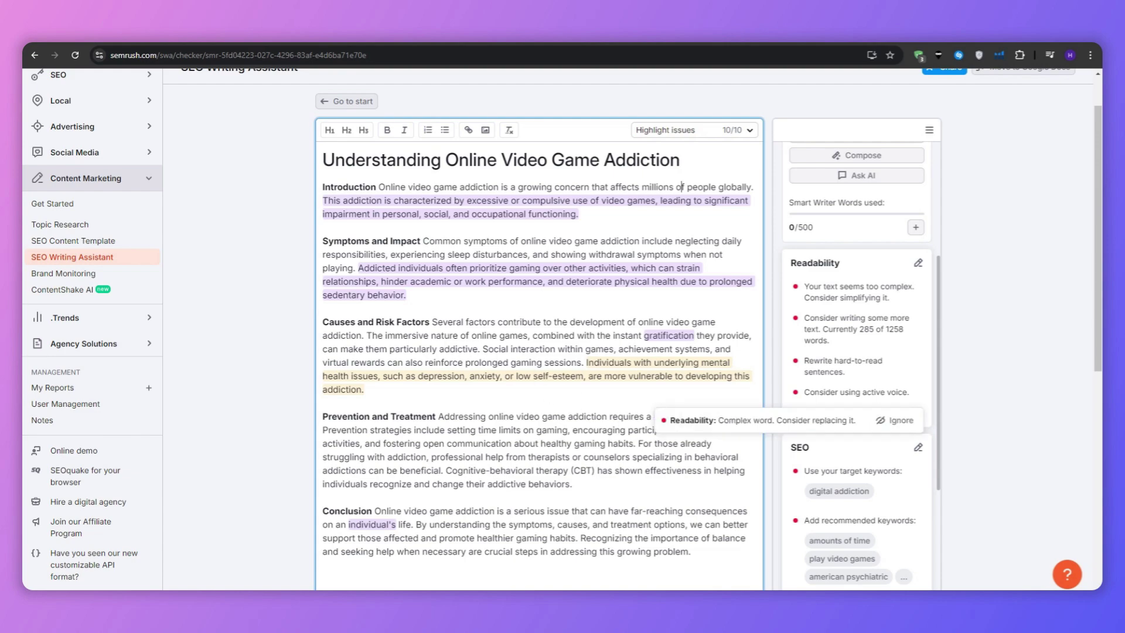
double_click(680, 417)
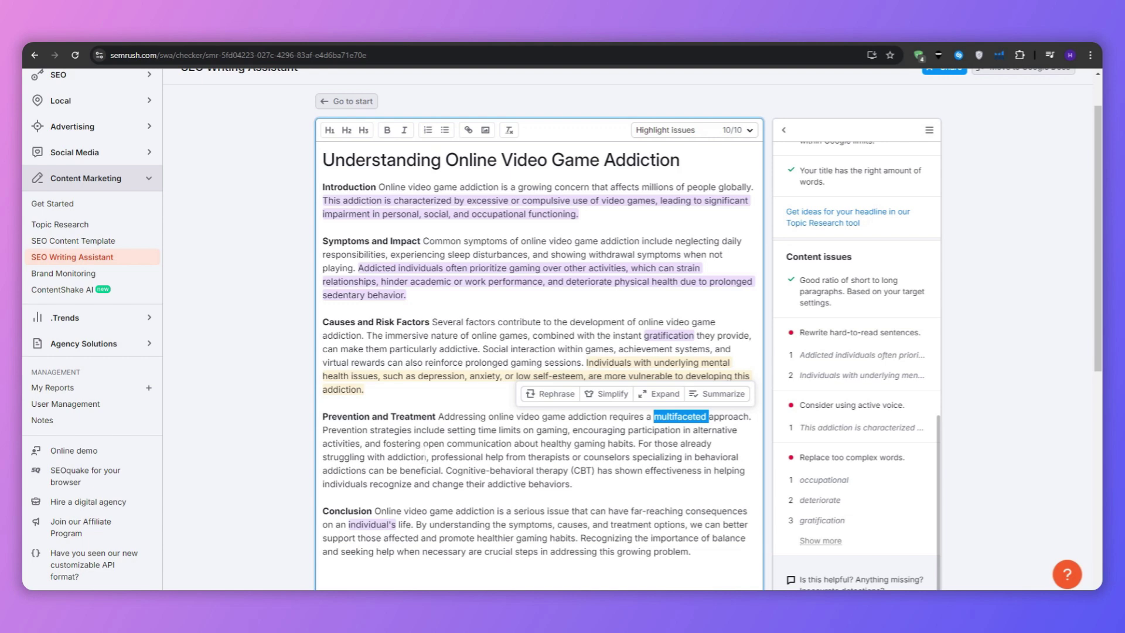
Step: Expand the full complex-words list and locate 'multifaceted' and 'individual's' in the article
scroll(791, 398, down, 1)
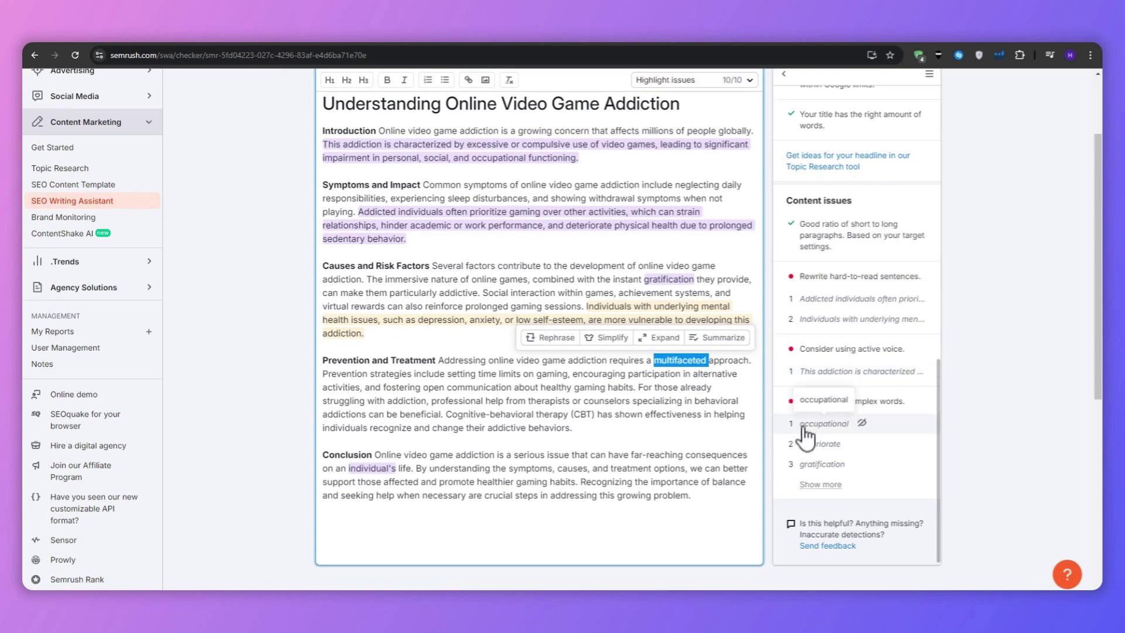
click(813, 485)
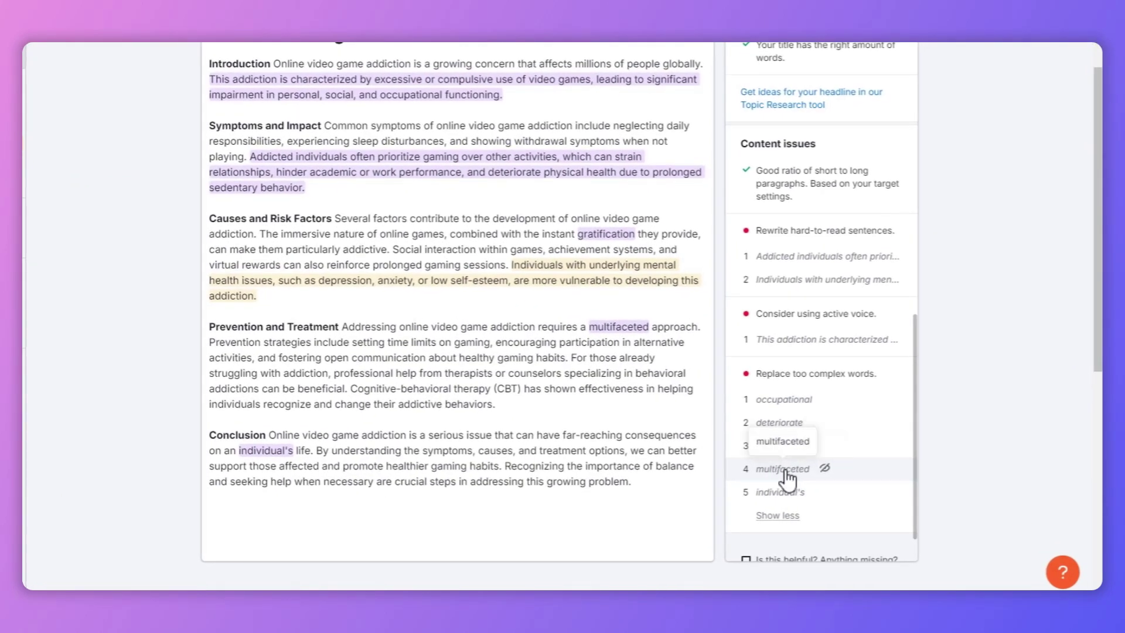
click(785, 472)
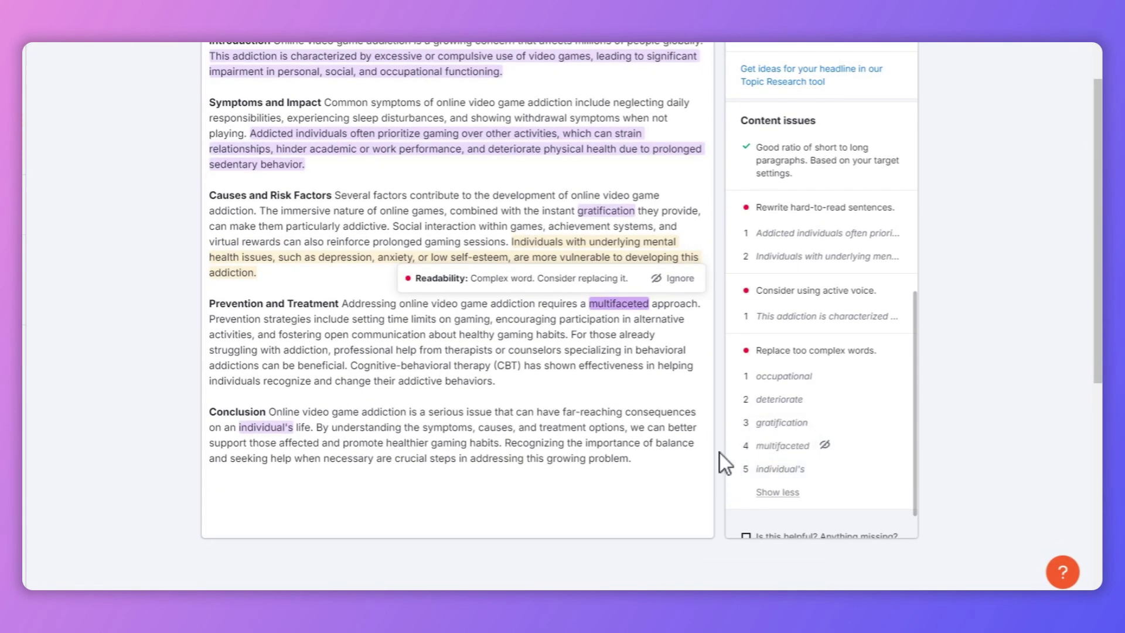
click(789, 472)
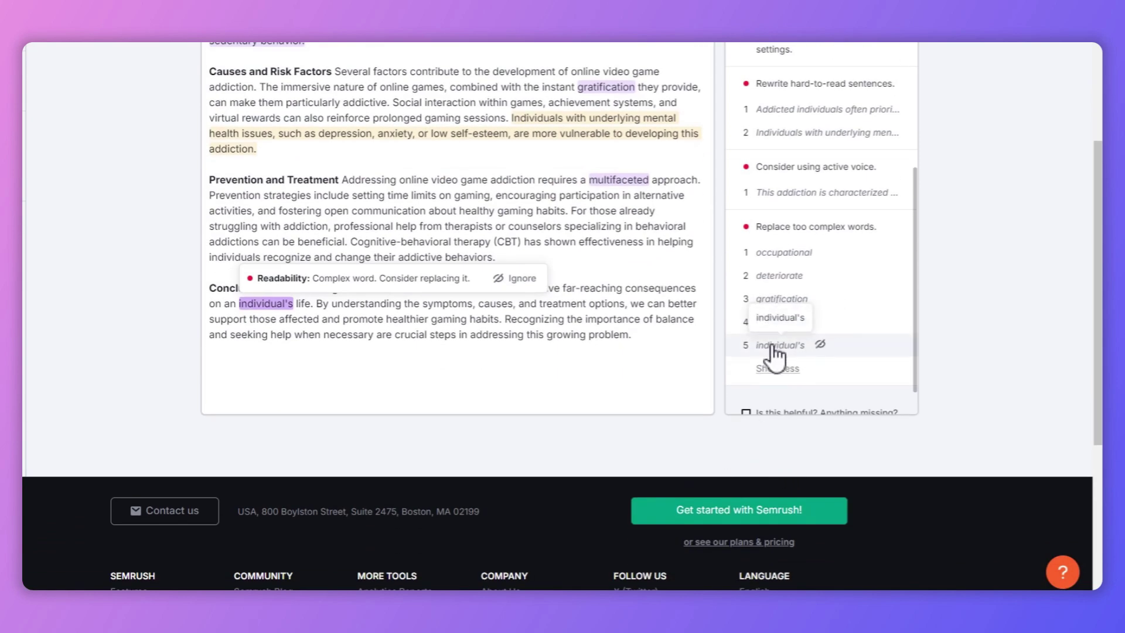
scroll(847, 323, up, 6)
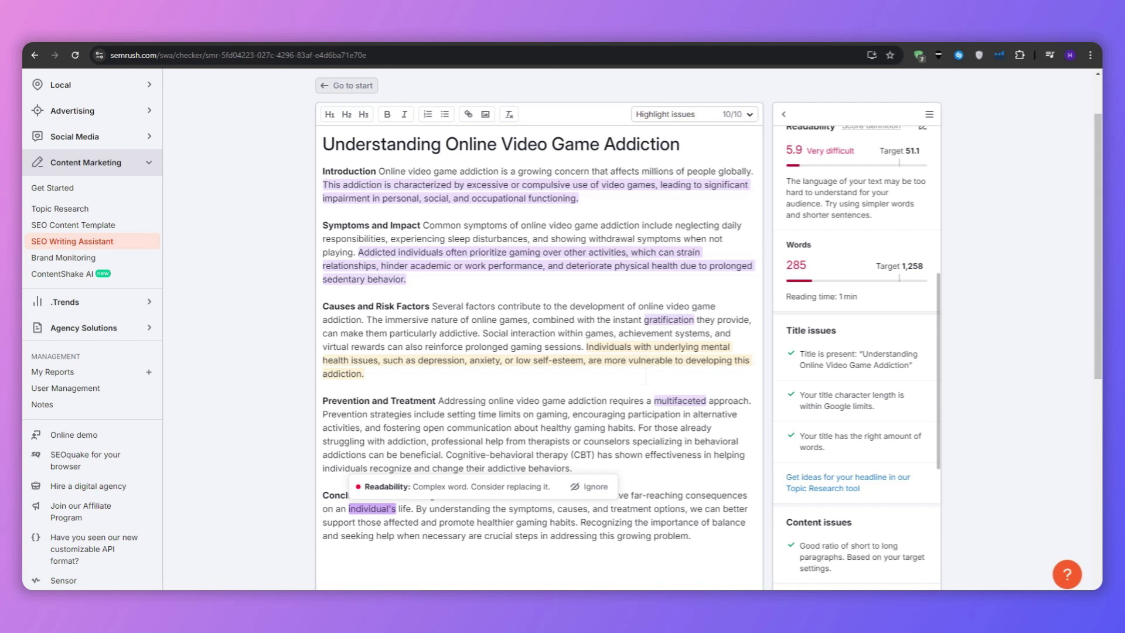
scroll(872, 417, up, 3)
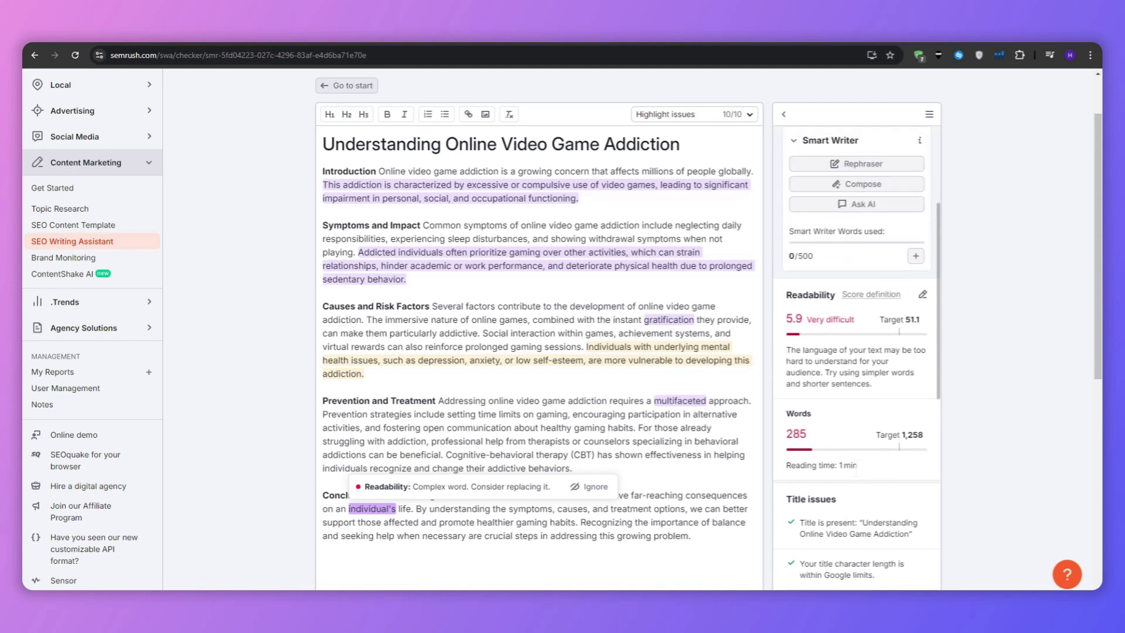
scroll(843, 471, up, 3)
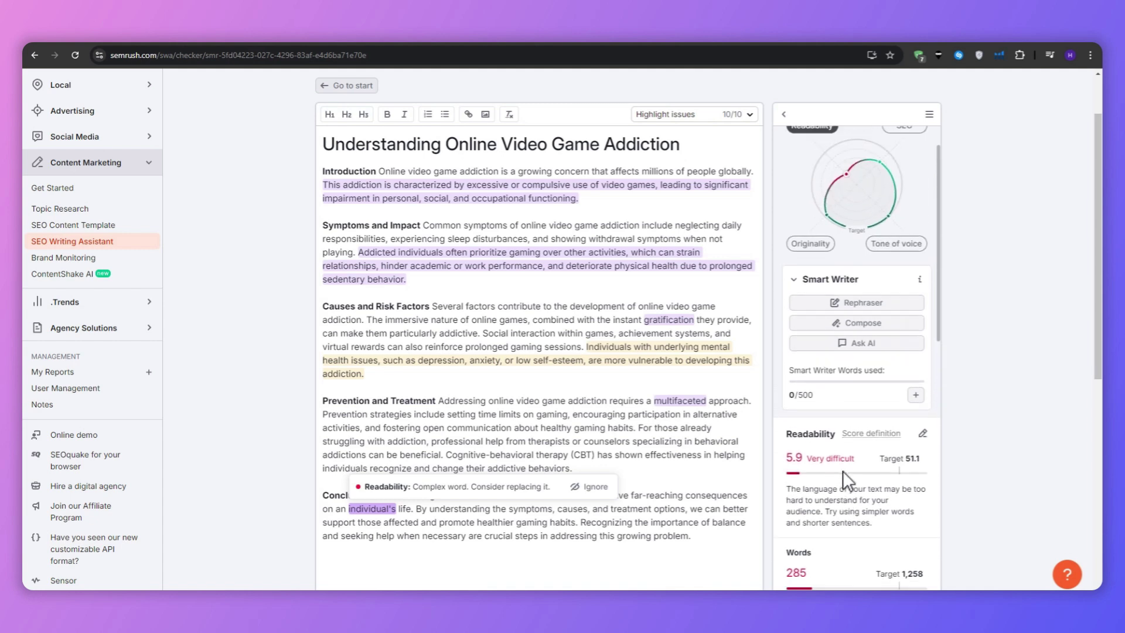
scroll(831, 480, up, 1)
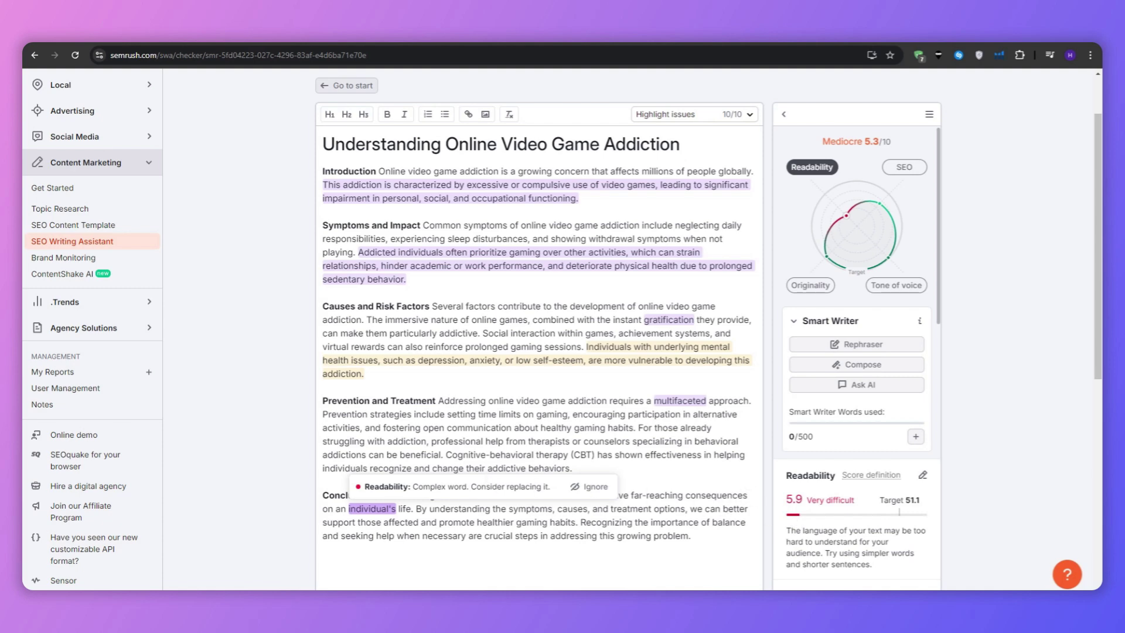
scroll(561, 328, up, 2)
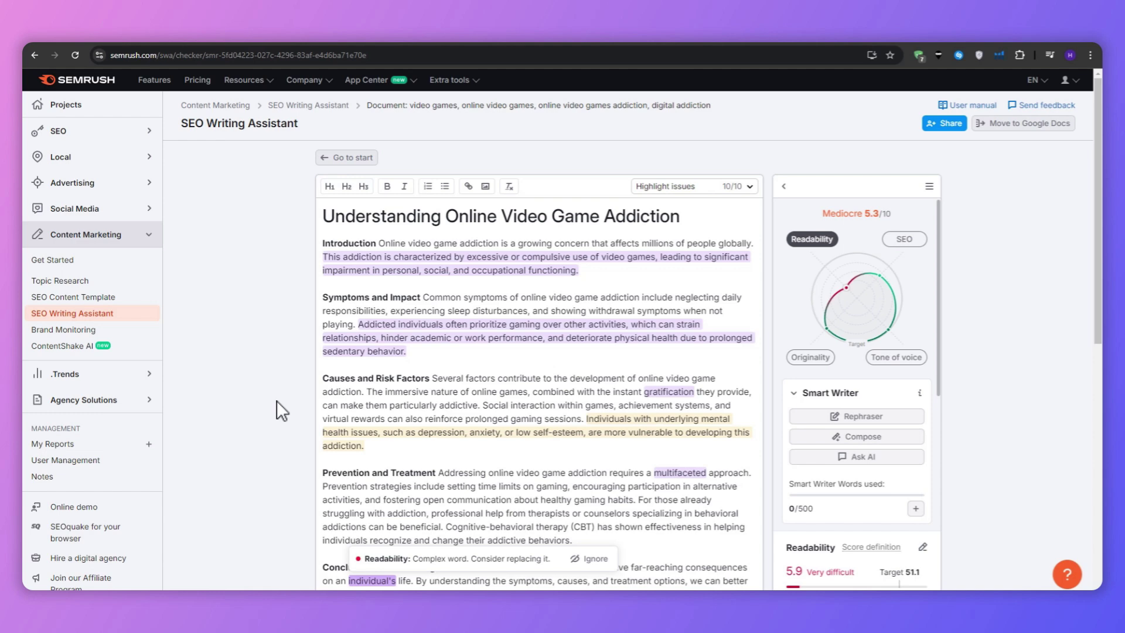
Step: Open the Smart Writer Rephraser and paste the whole article into its text box
click(862, 458)
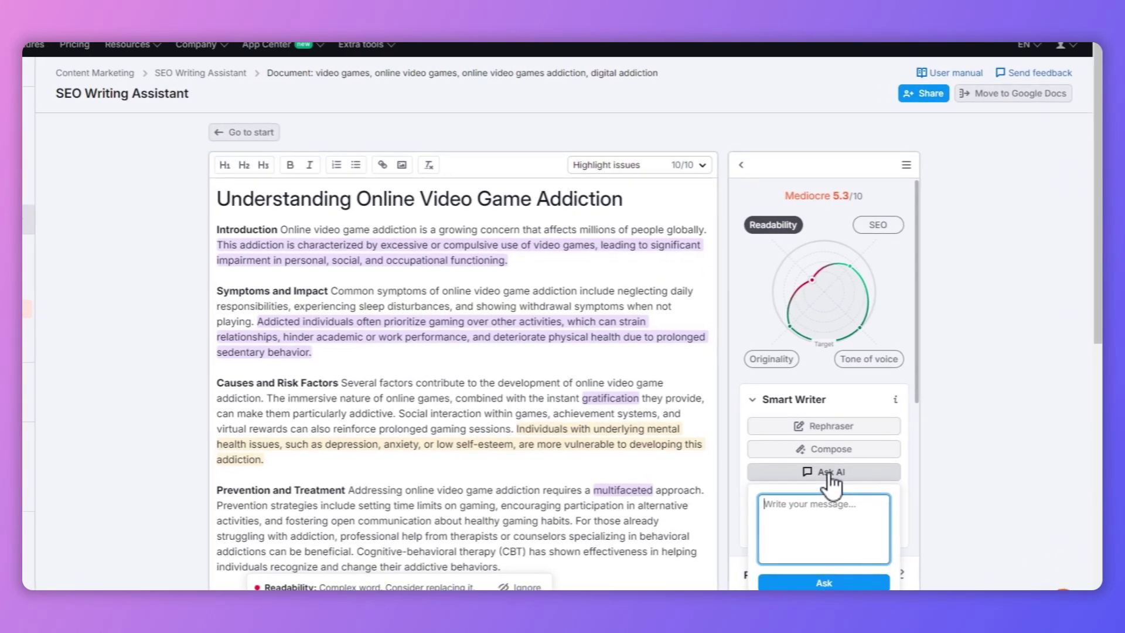
click(861, 457)
click(876, 419)
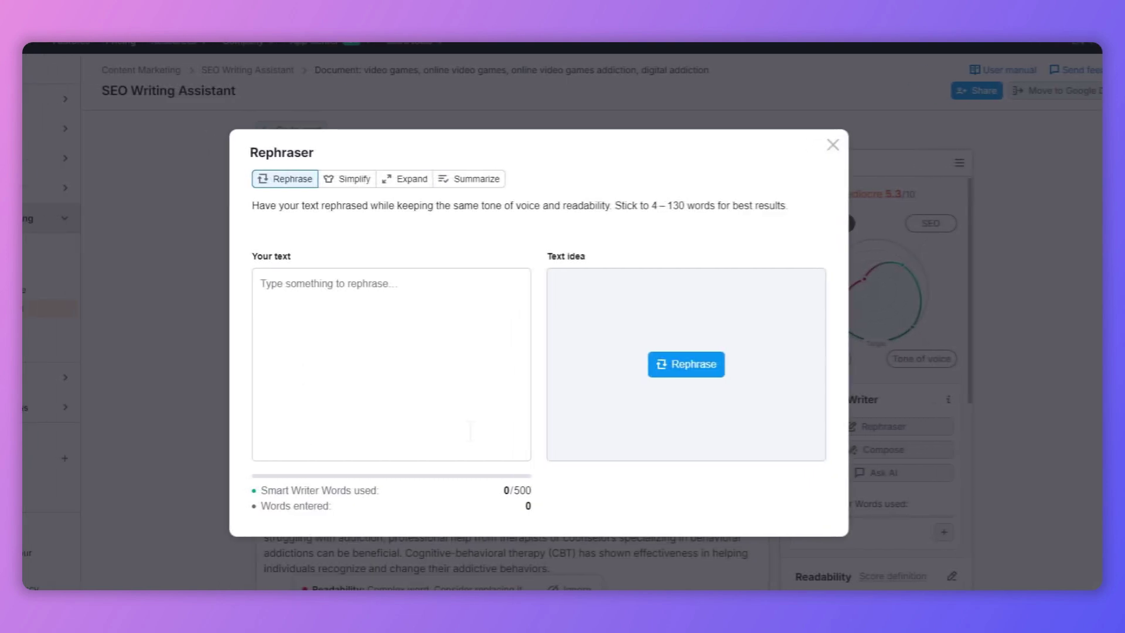
right_click(395, 310)
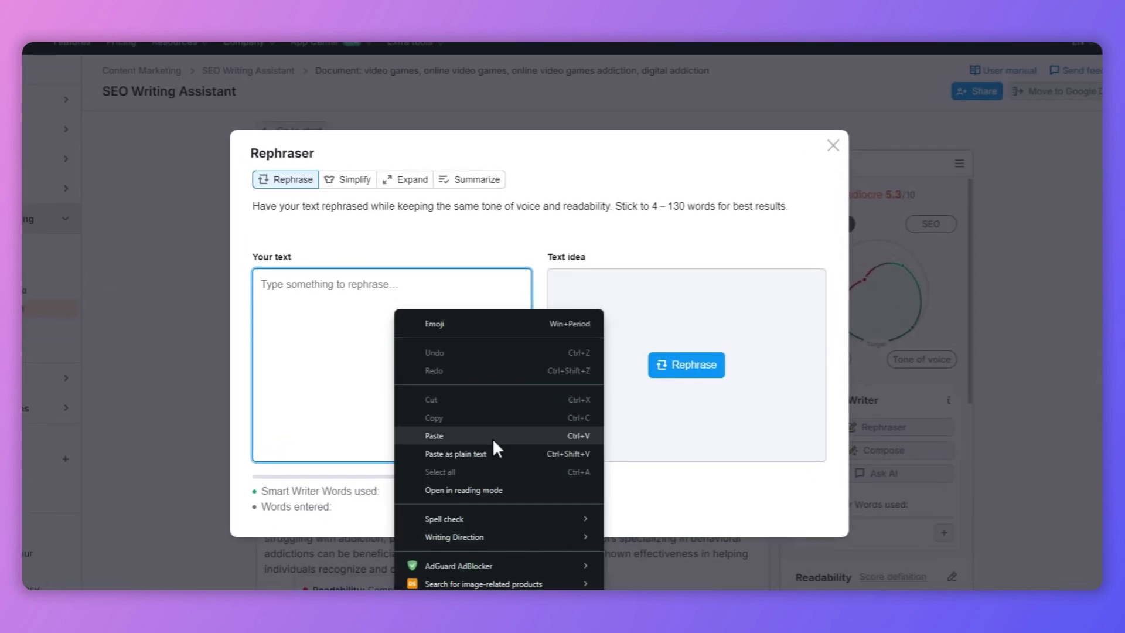
click(434, 436)
scroll(494, 441, up, 5)
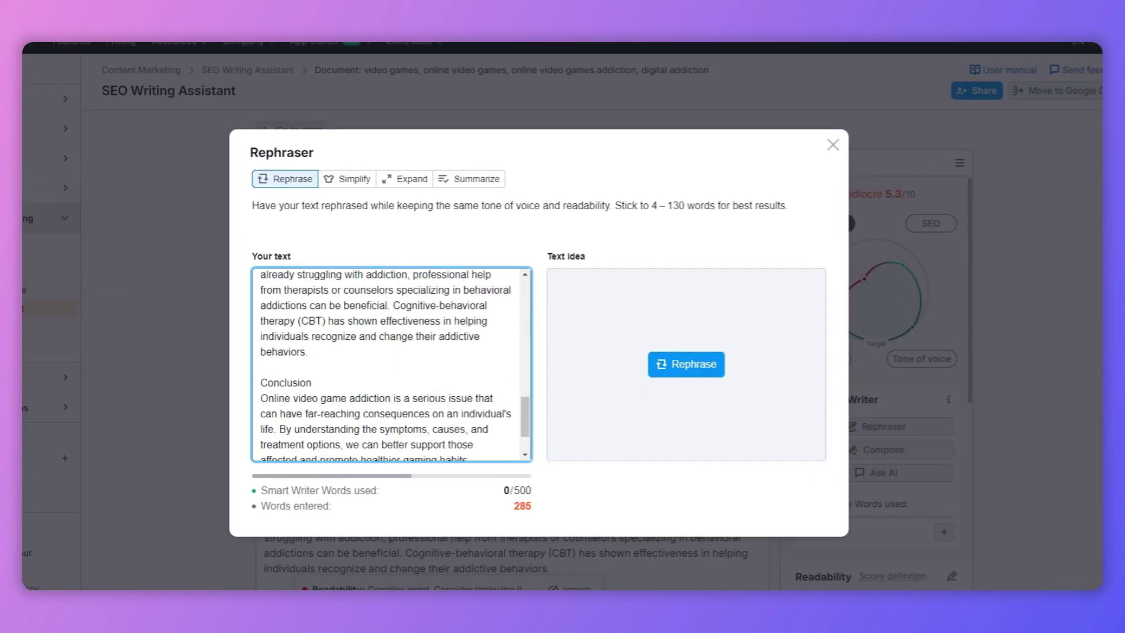
scroll(447, 402, up, 5)
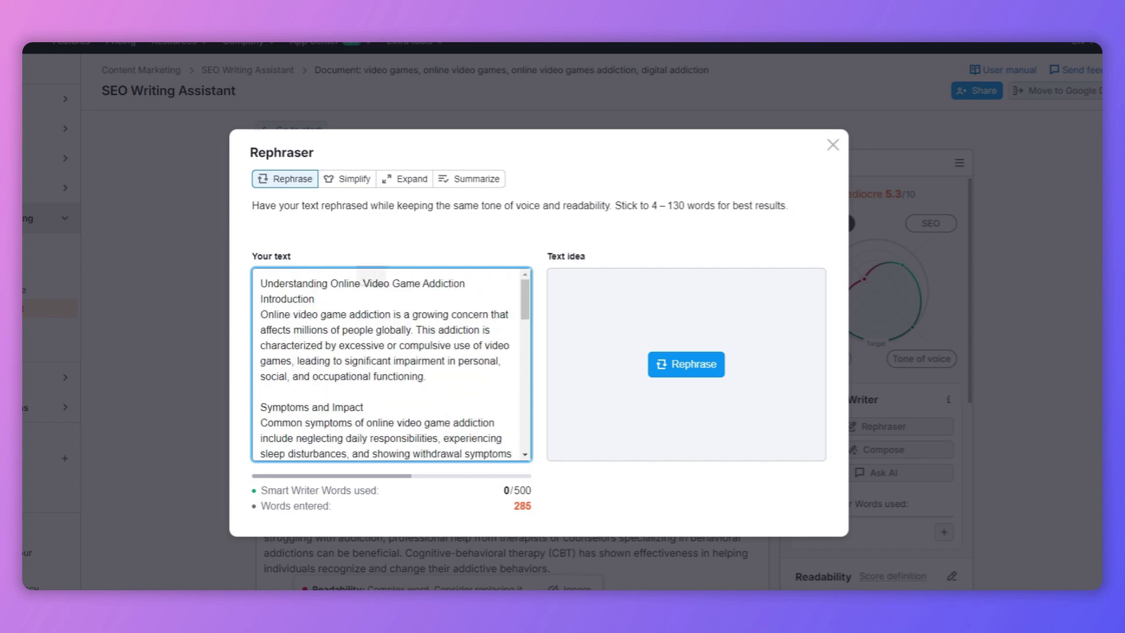
Step: Trim the text to the Conclusion, rephrase it, and insert the first rewording into the article
click(692, 365)
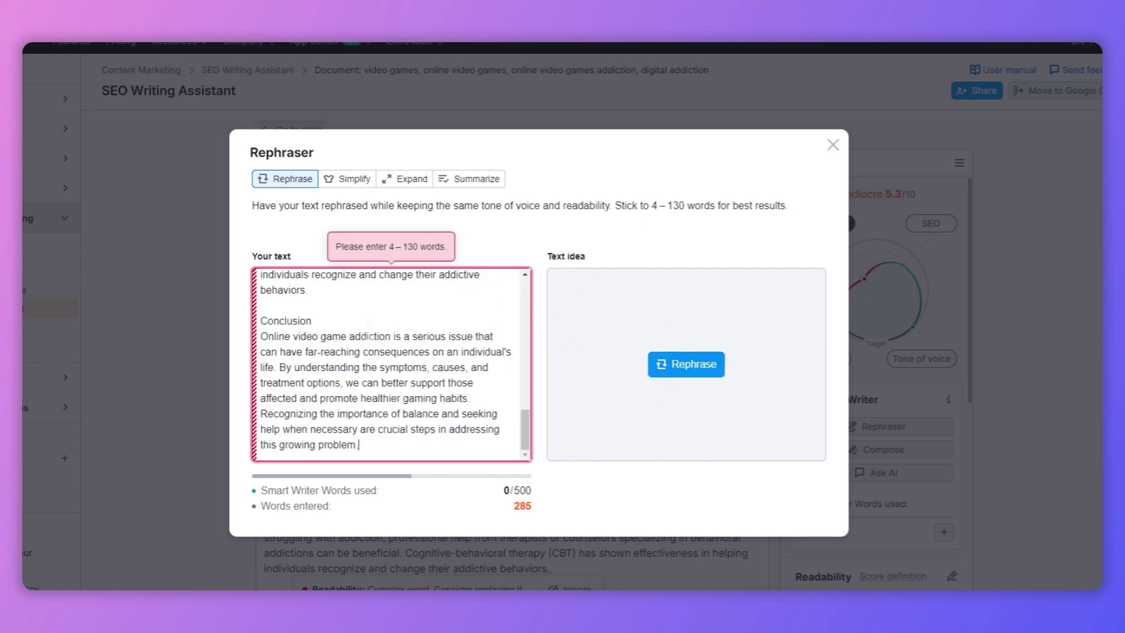
scroll(392, 364, up, 2)
drag(314, 355, 305, 270)
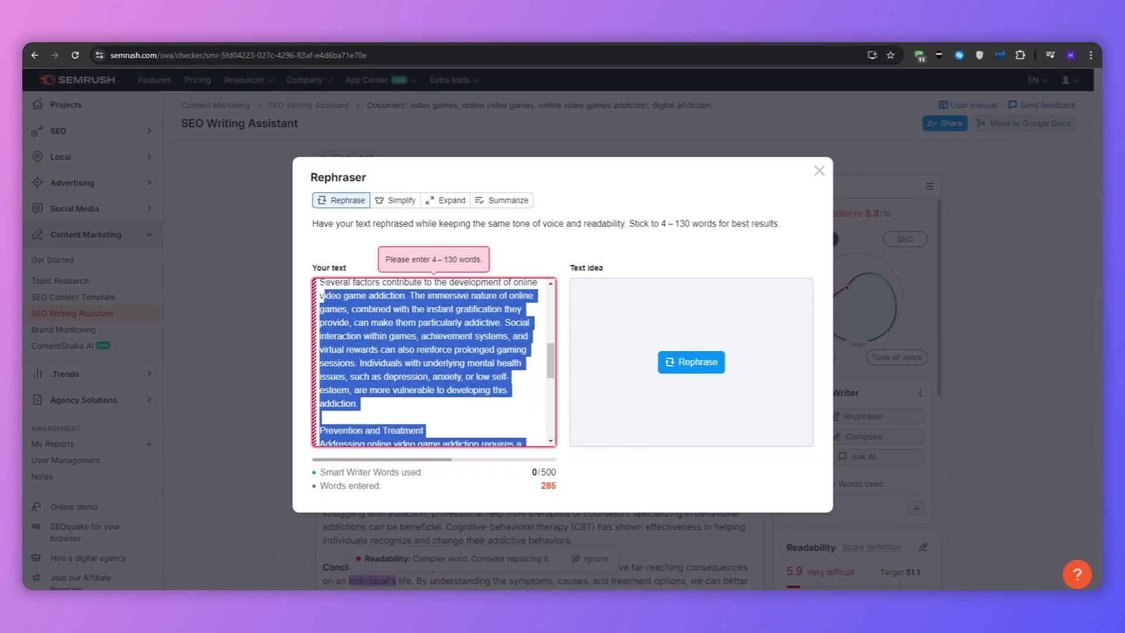
key(BackSpace)
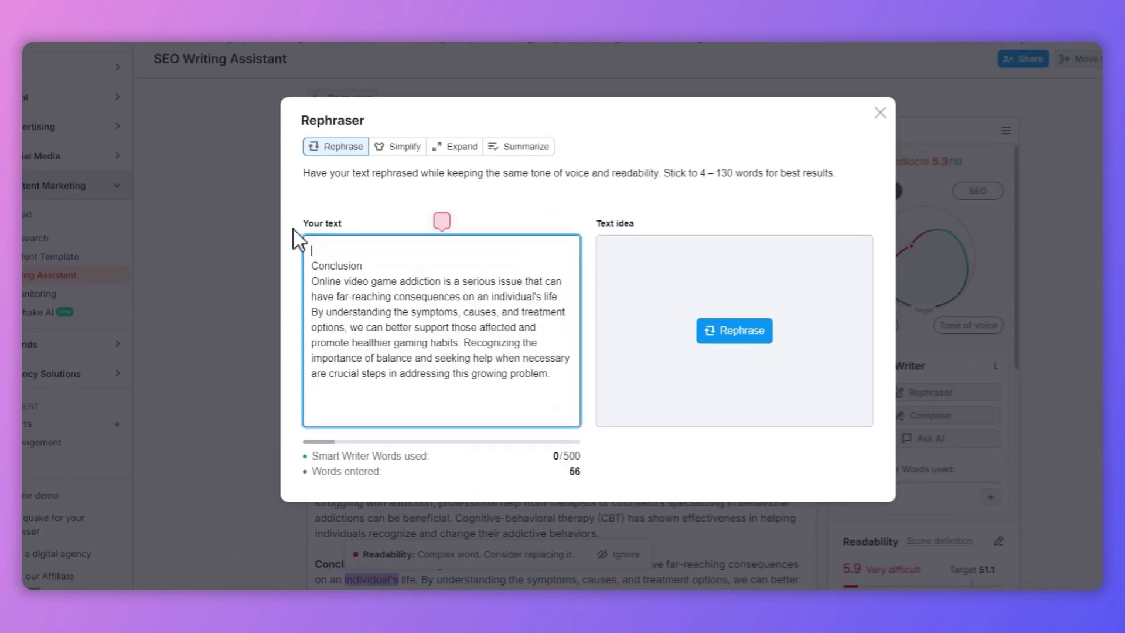
click(724, 333)
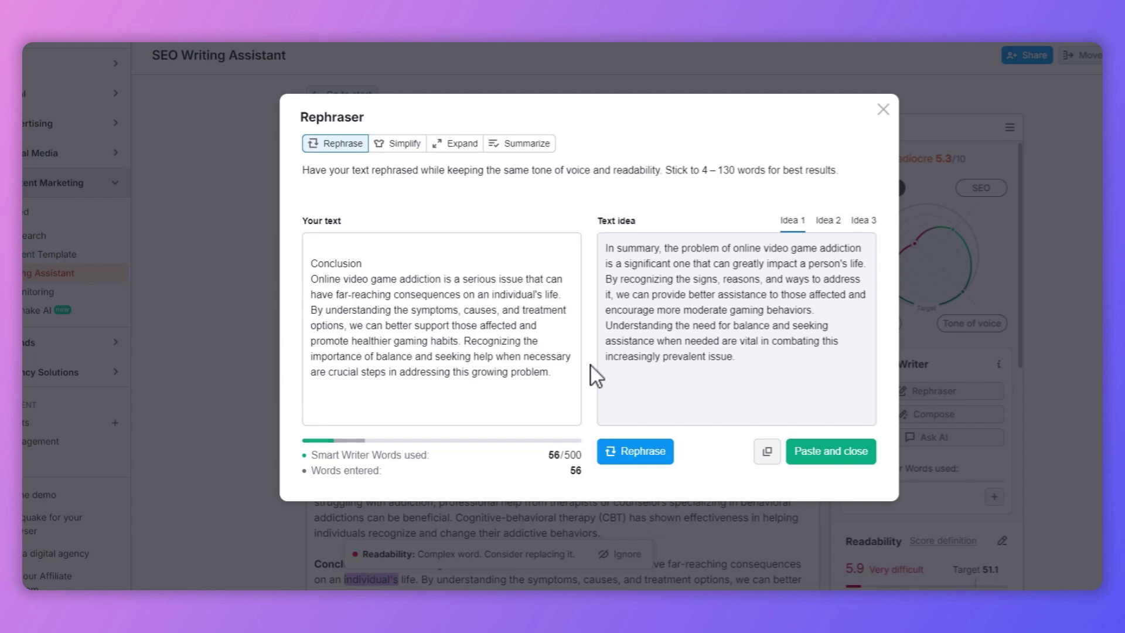
click(864, 458)
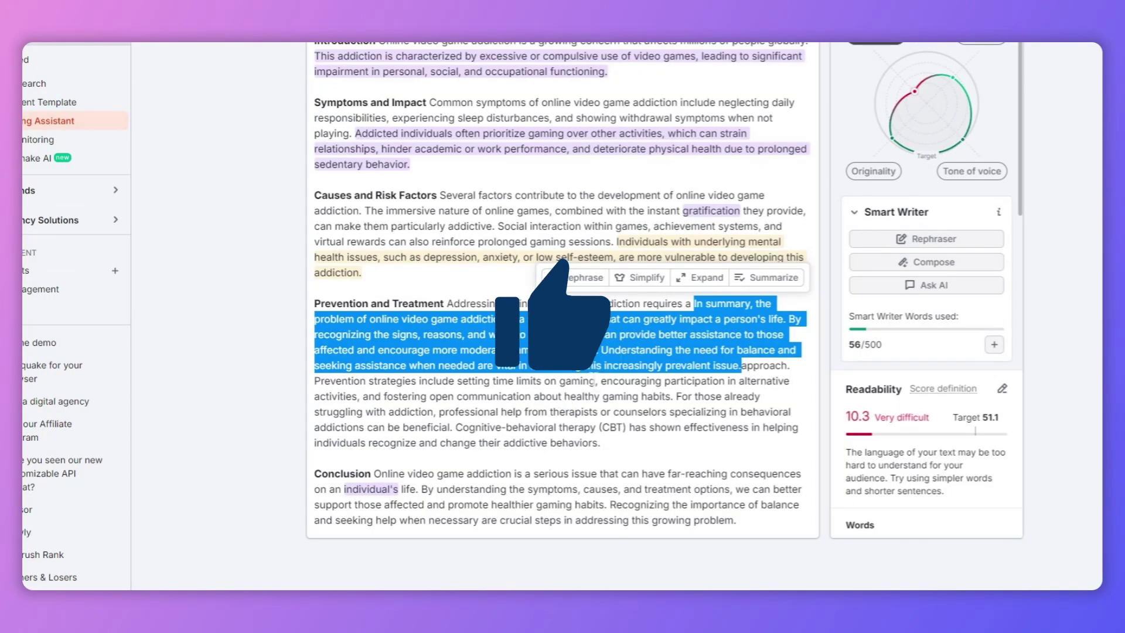